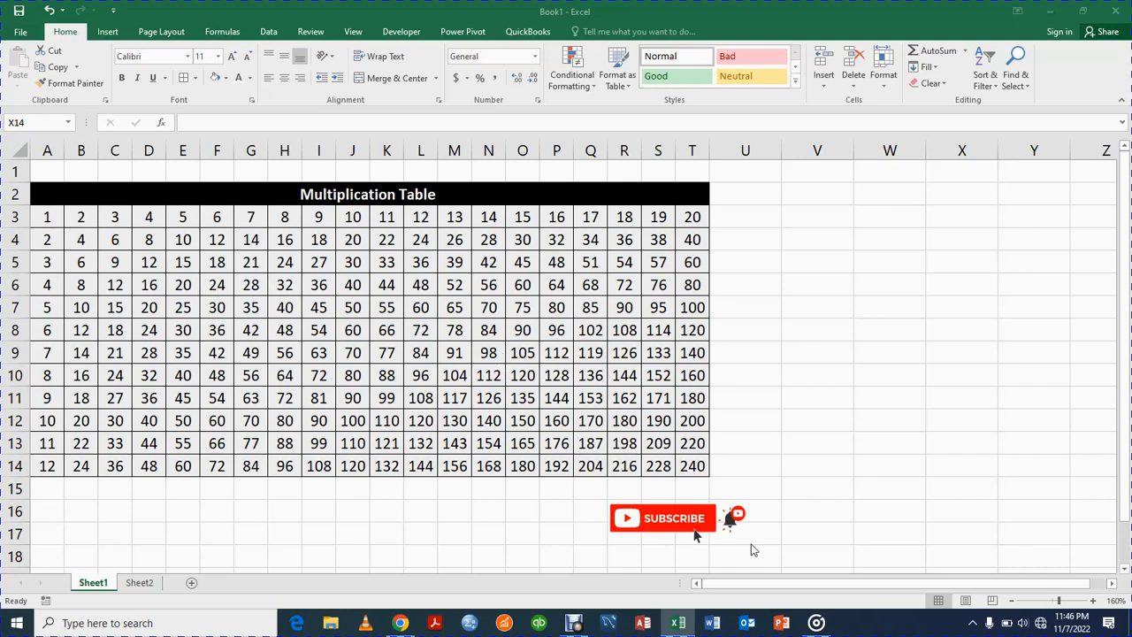
pyautogui.click(666, 528)
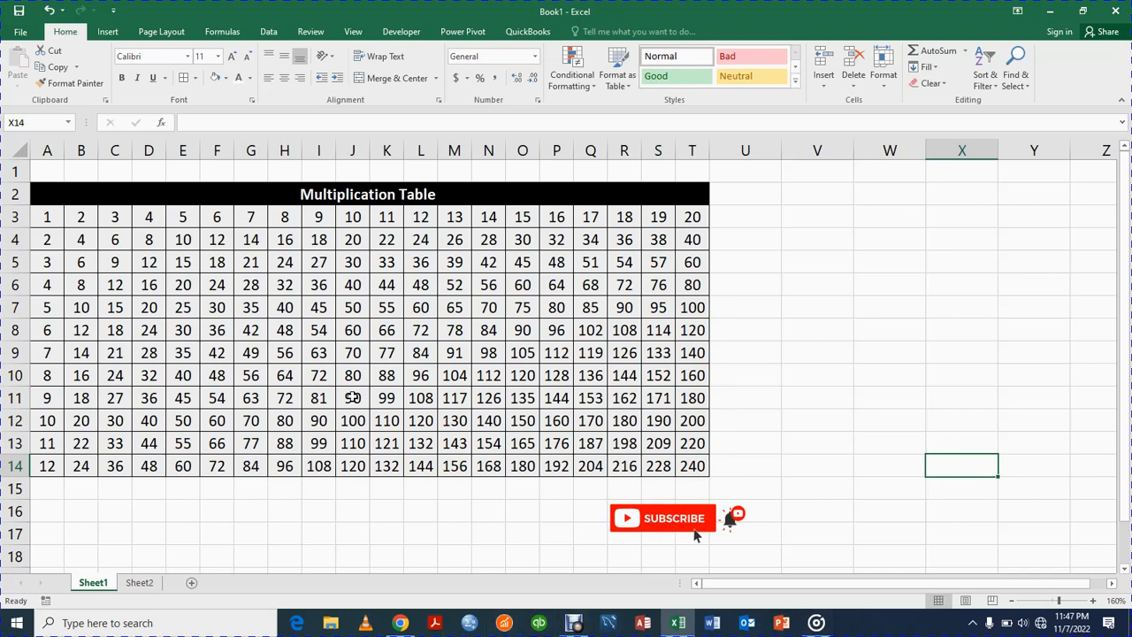
# Step: Enter the title "Multiplication Table" in cell A2 of Sheet2
pyautogui.click(139, 583)
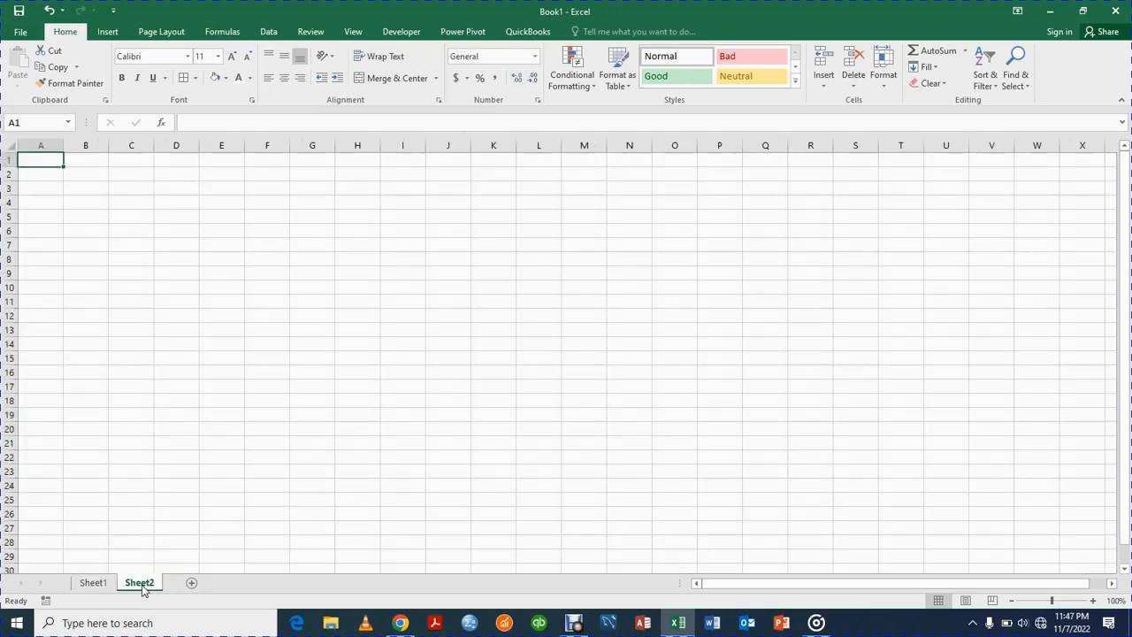
pyautogui.click(50, 175)
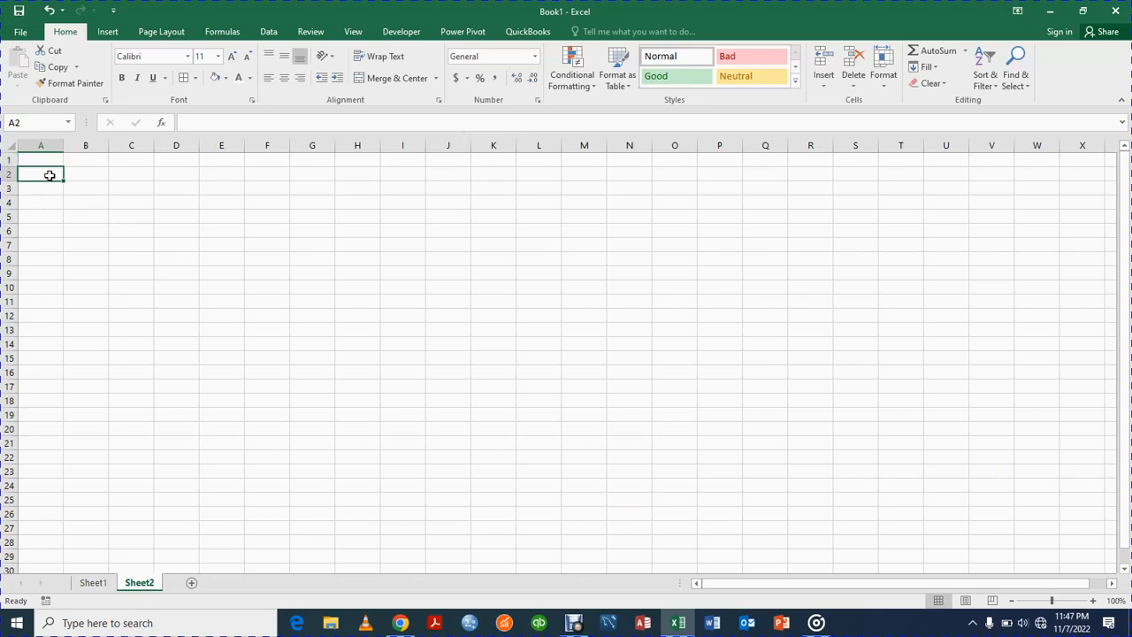
pyautogui.write('M')
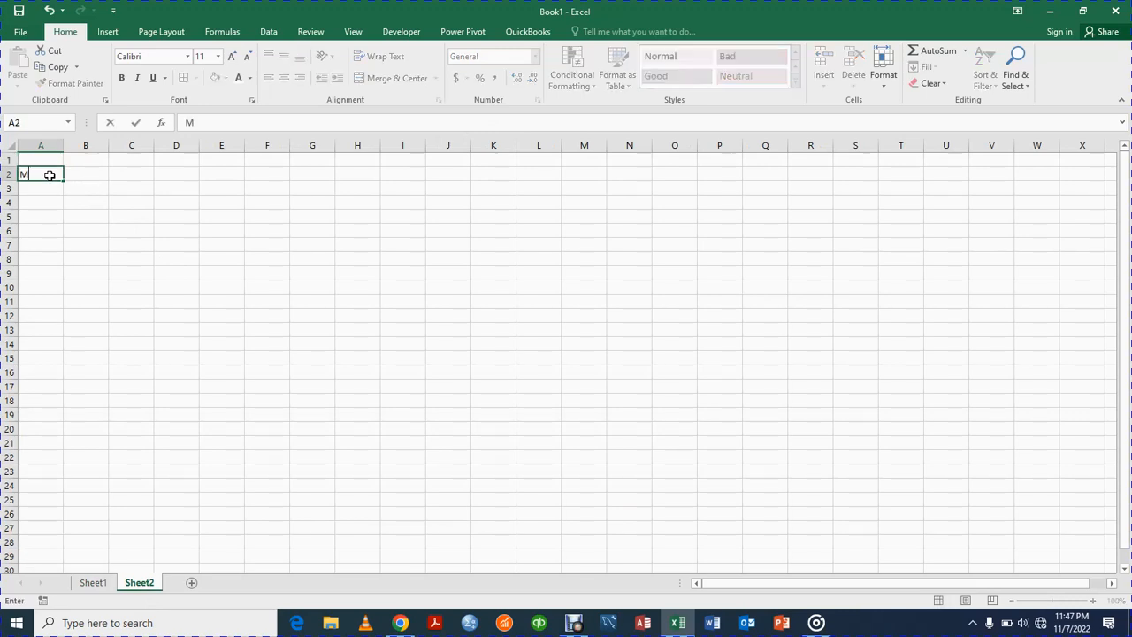
pyautogui.write('ultiplication Tab')
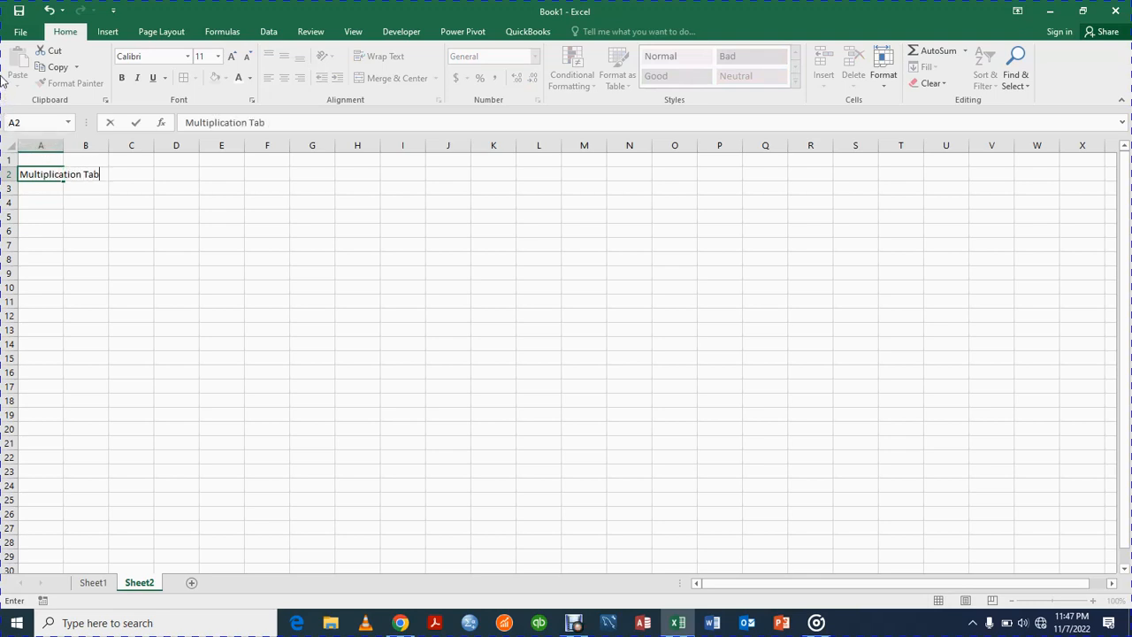
pyautogui.write('le')
pyautogui.press('Return')
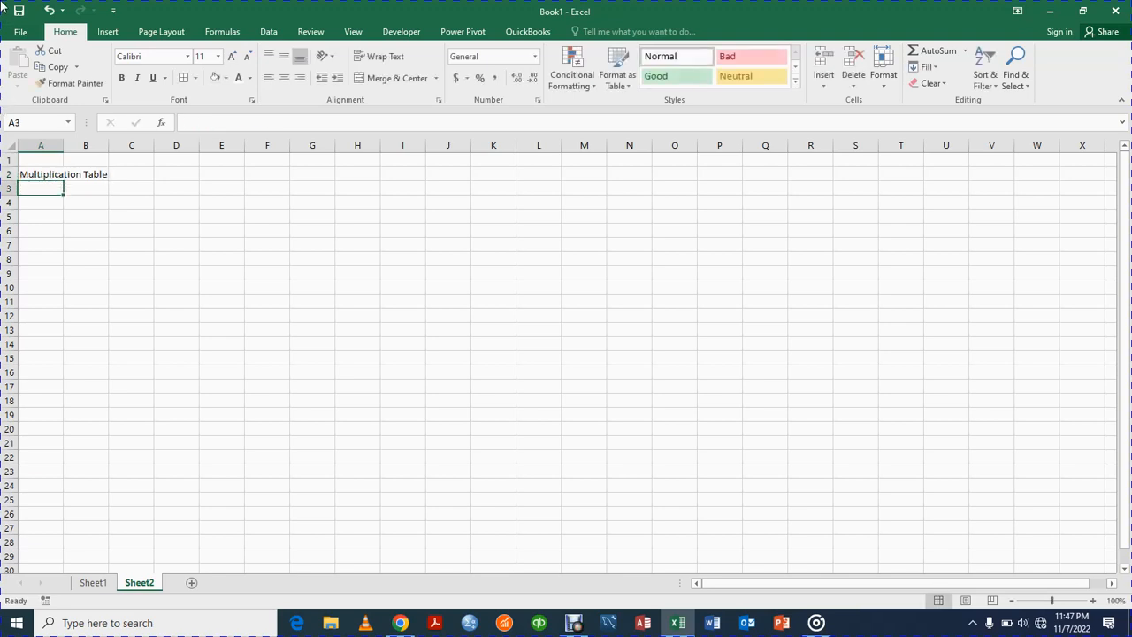
# Step: Enter the starting numbers 1, 2 and 3 in cells A3, B3 and C3
pyautogui.write('1')
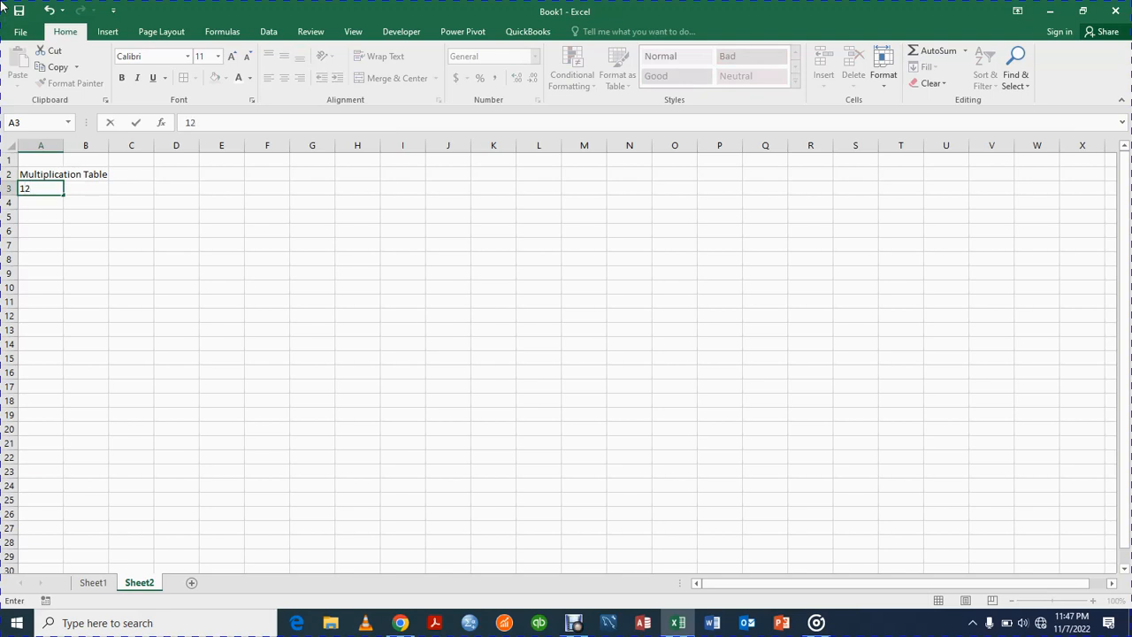
pyautogui.press('Tab')
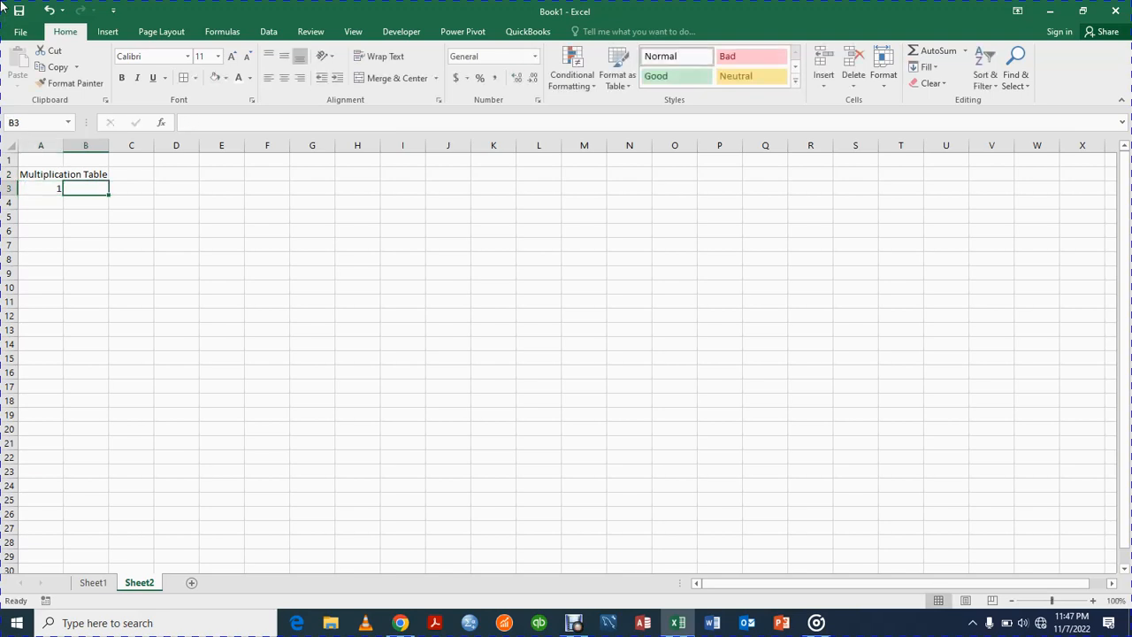
pyautogui.write('2')
pyautogui.press('Tab')
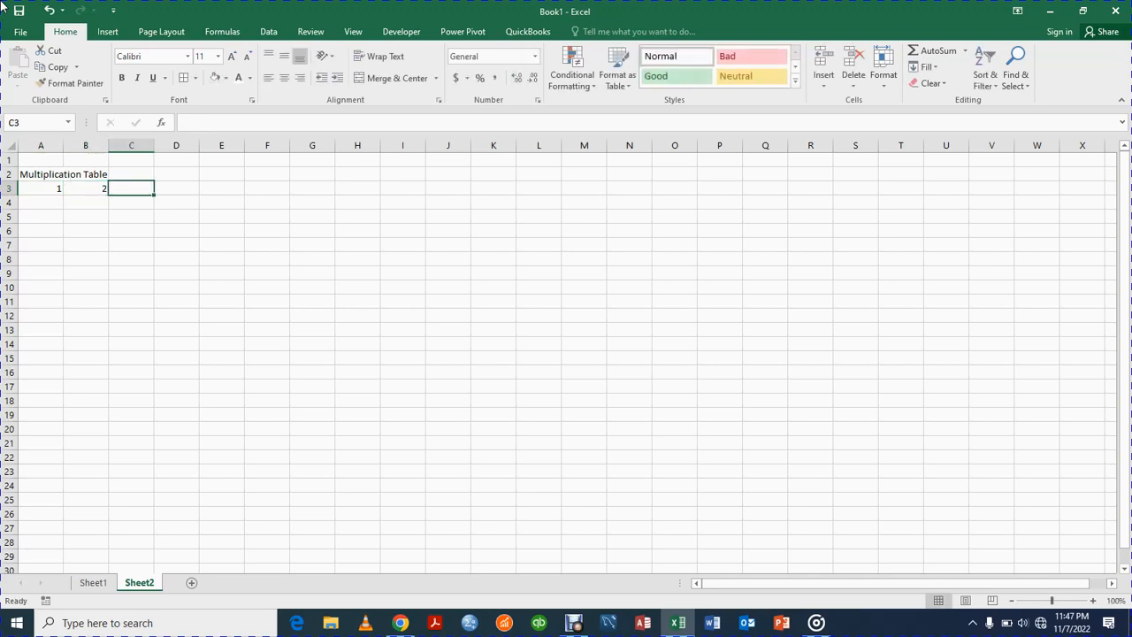
pyautogui.write('3')
pyautogui.press('Tab')
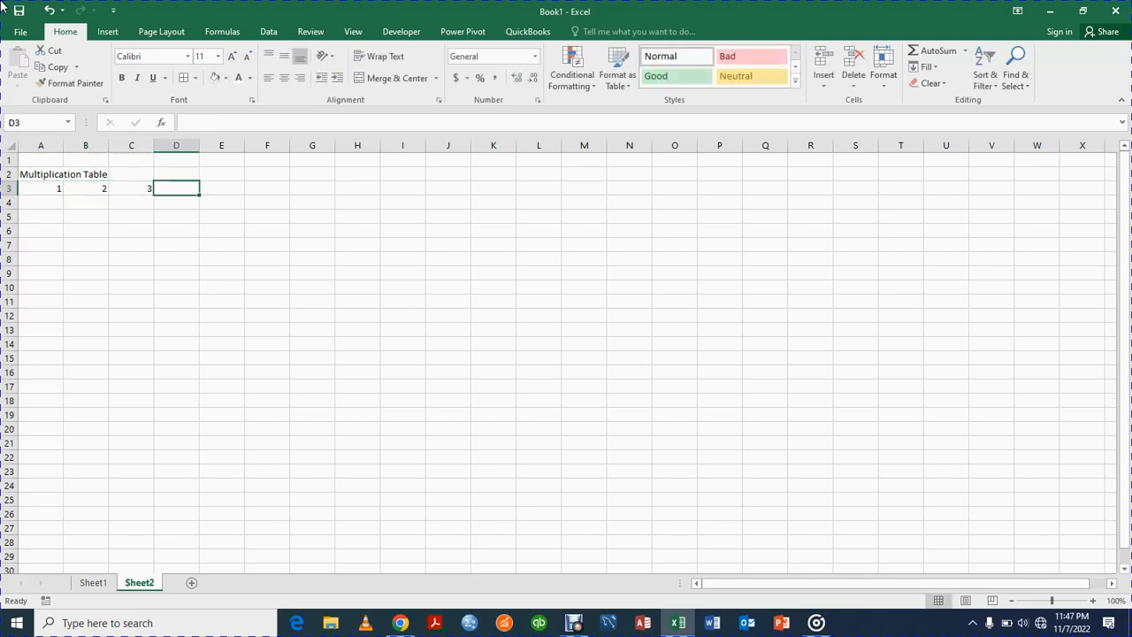
# Step: Extend the 1, 2, 3 series across row 3 to column T, ending at 20
pyautogui.moveTo(42, 187); pyautogui.dragTo(152, 189)
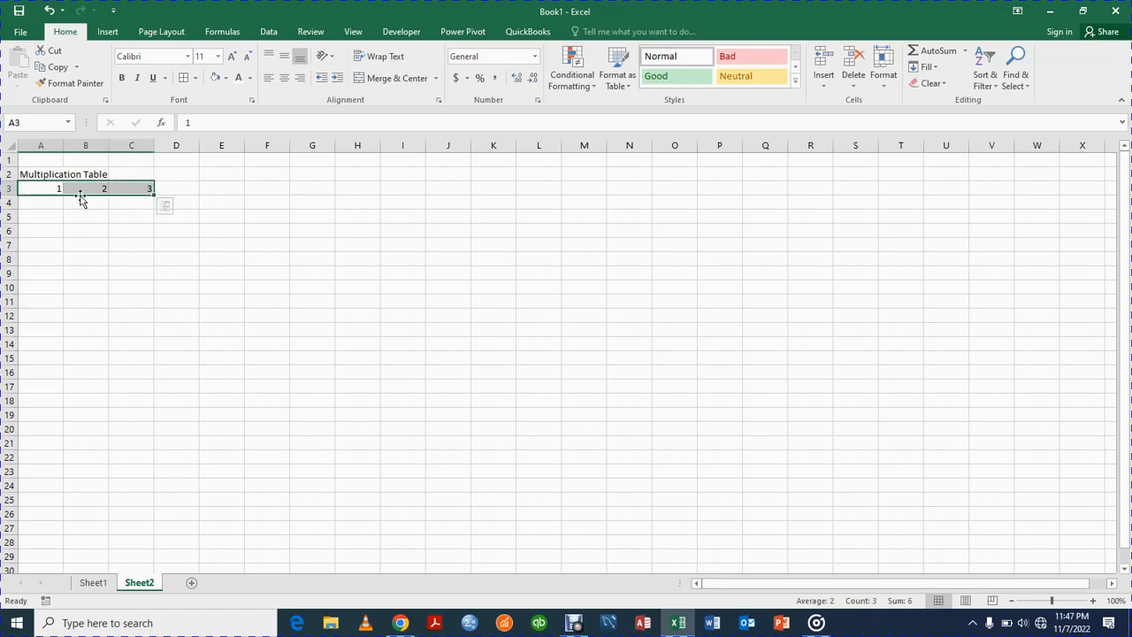
pyautogui.click(175, 269)
pyautogui.moveTo(46, 189); pyautogui.dragTo(148, 188)
pyautogui.moveTo(155, 195); pyautogui.dragTo(904, 189)
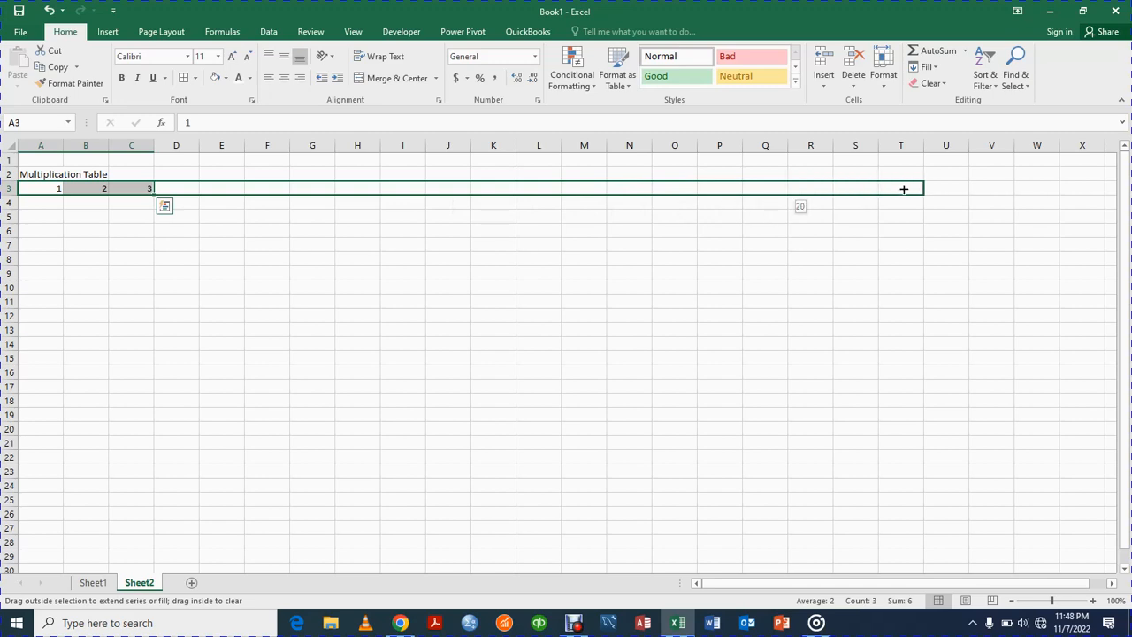
pyautogui.moveTo(904, 190); pyautogui.dragTo(904, 190)
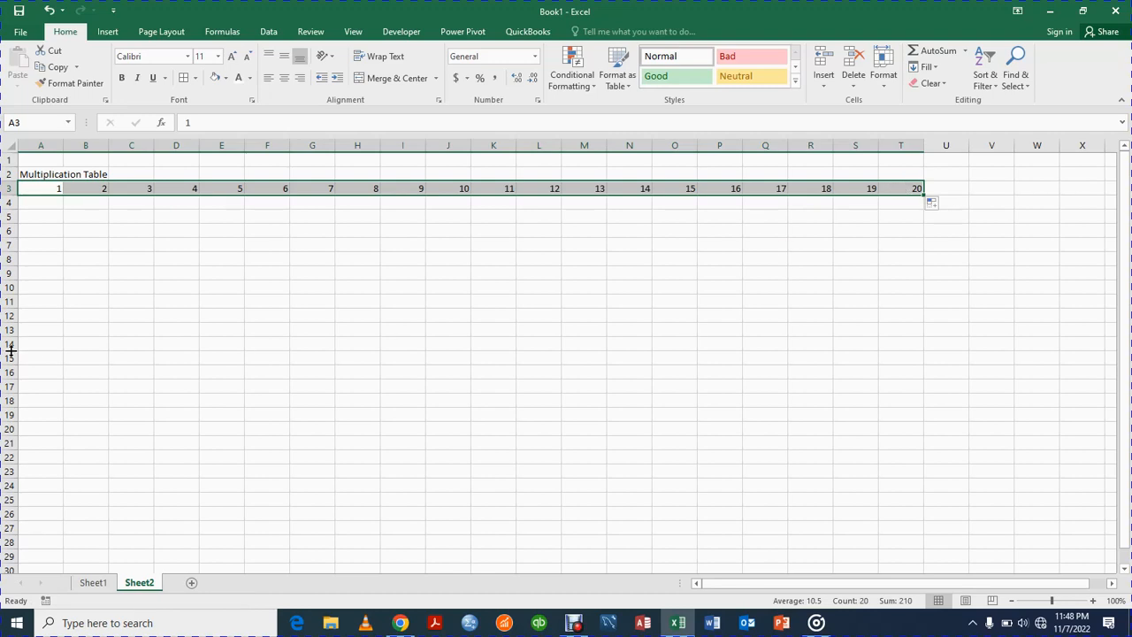
# Step: Enter 2 in A4 and extend the series from A3:A4 down column A to 12 in A14
pyautogui.click(55, 202)
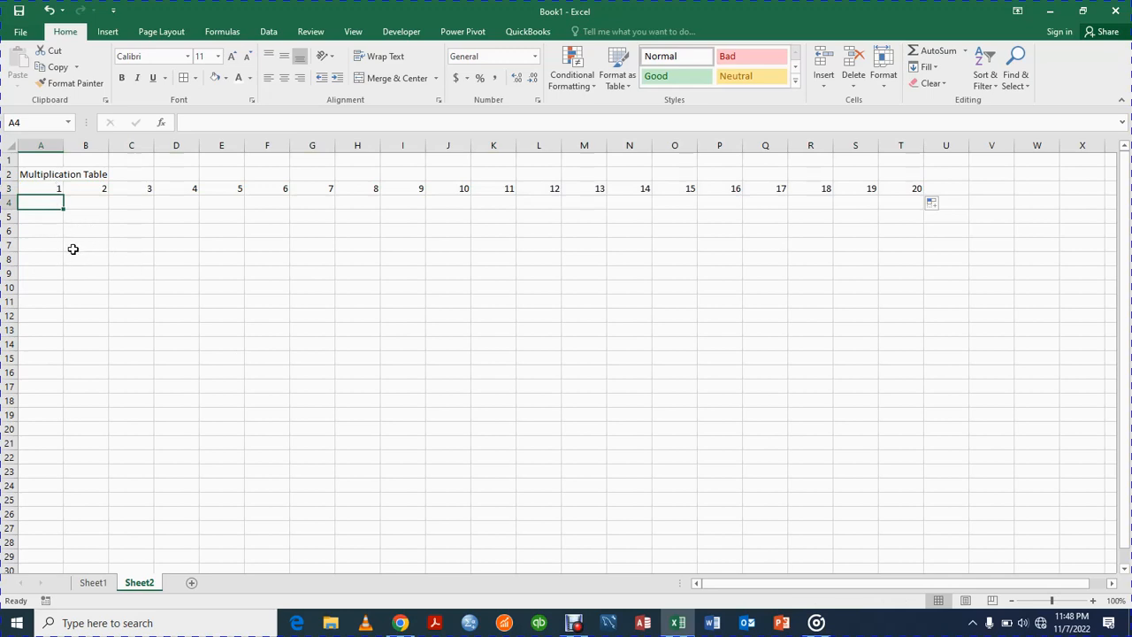
pyautogui.write('2')
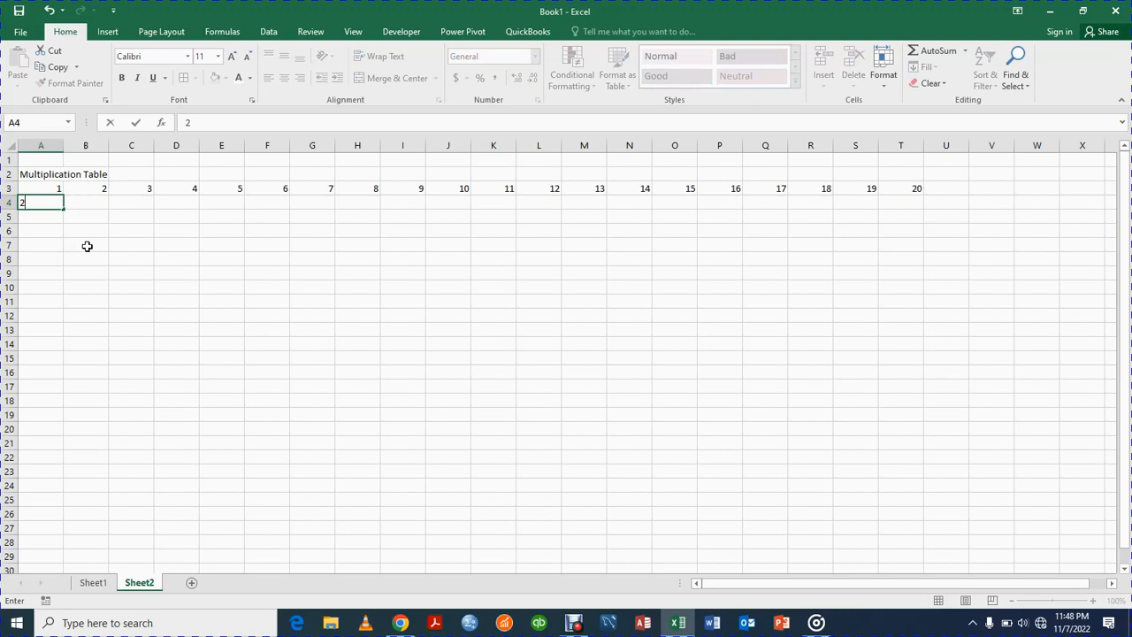
pyautogui.press('Return')
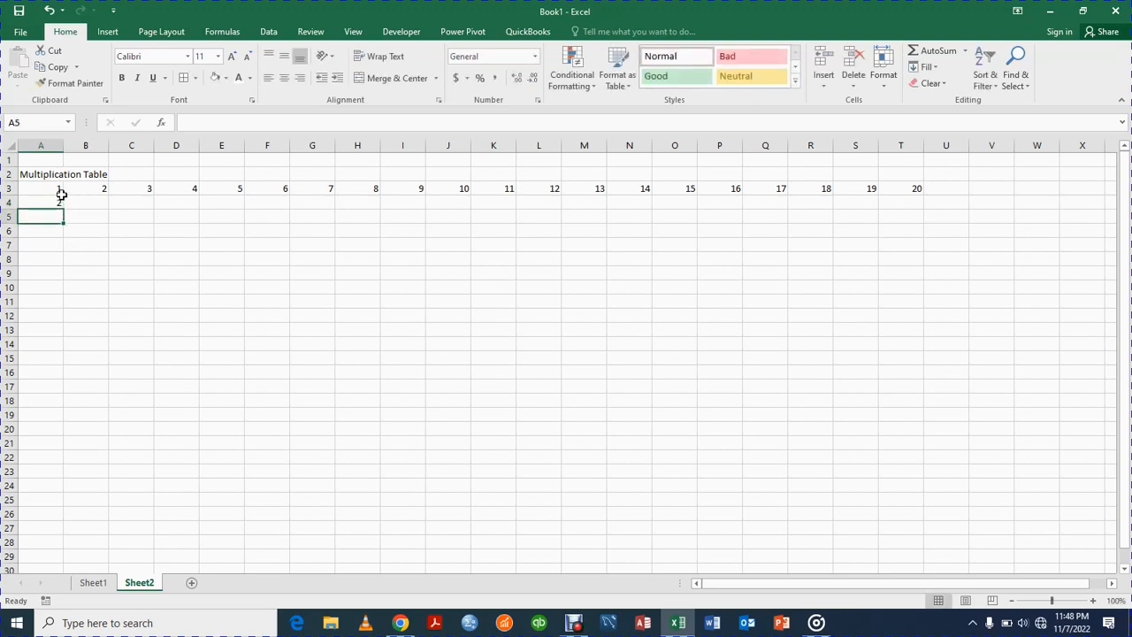
pyautogui.moveTo(54, 186); pyautogui.dragTo(54, 204)
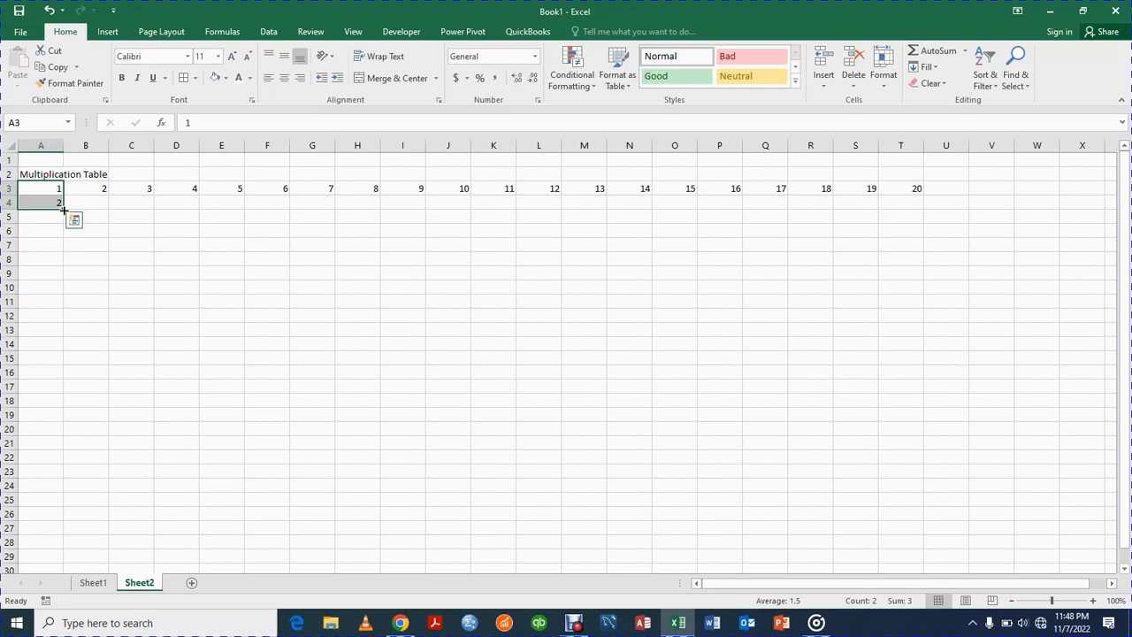
pyautogui.moveTo(62, 207); pyautogui.dragTo(60, 347)
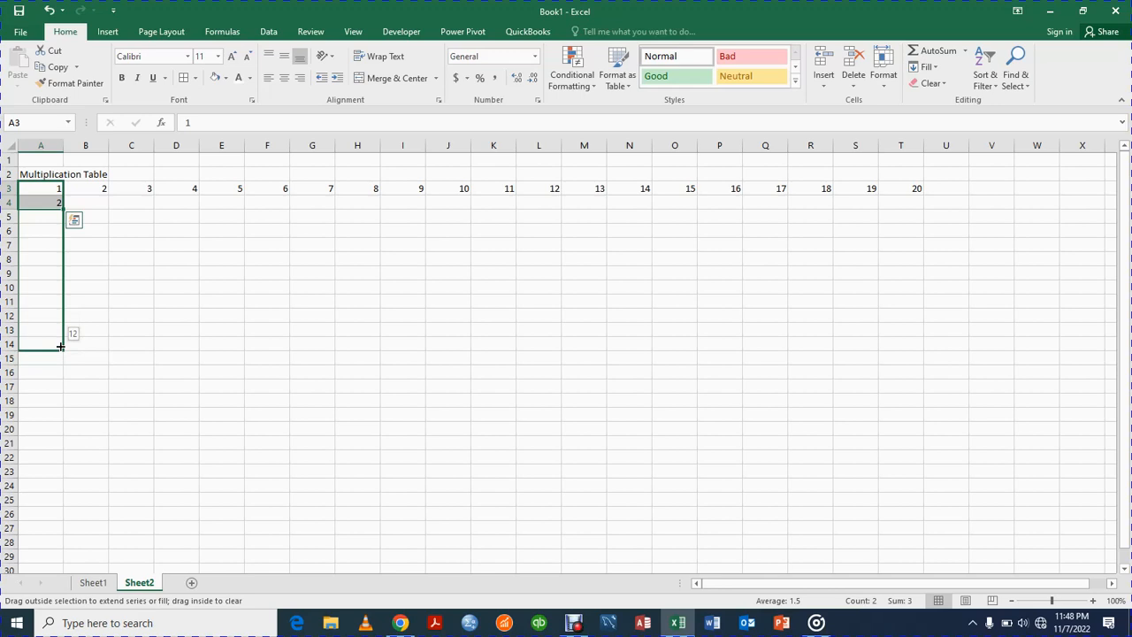
pyautogui.moveTo(60, 347); pyautogui.dragTo(62, 348)
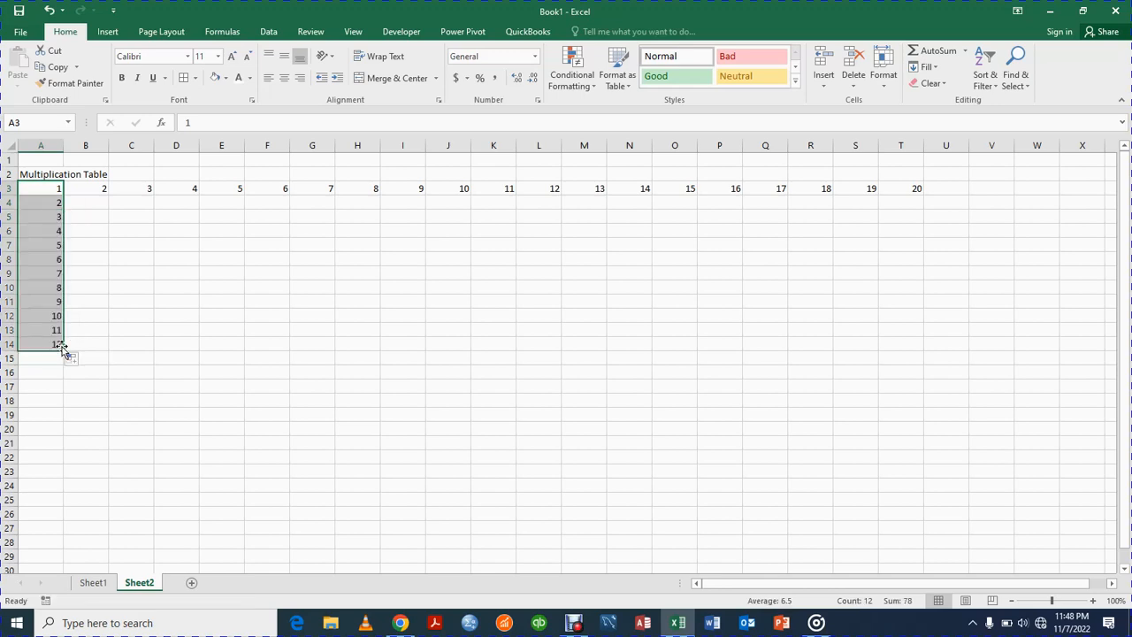
# Step: Enter 4 in B4 and 6 in C4, and extend the series from A4:C4 across row 4 to column T
pyautogui.click(104, 206)
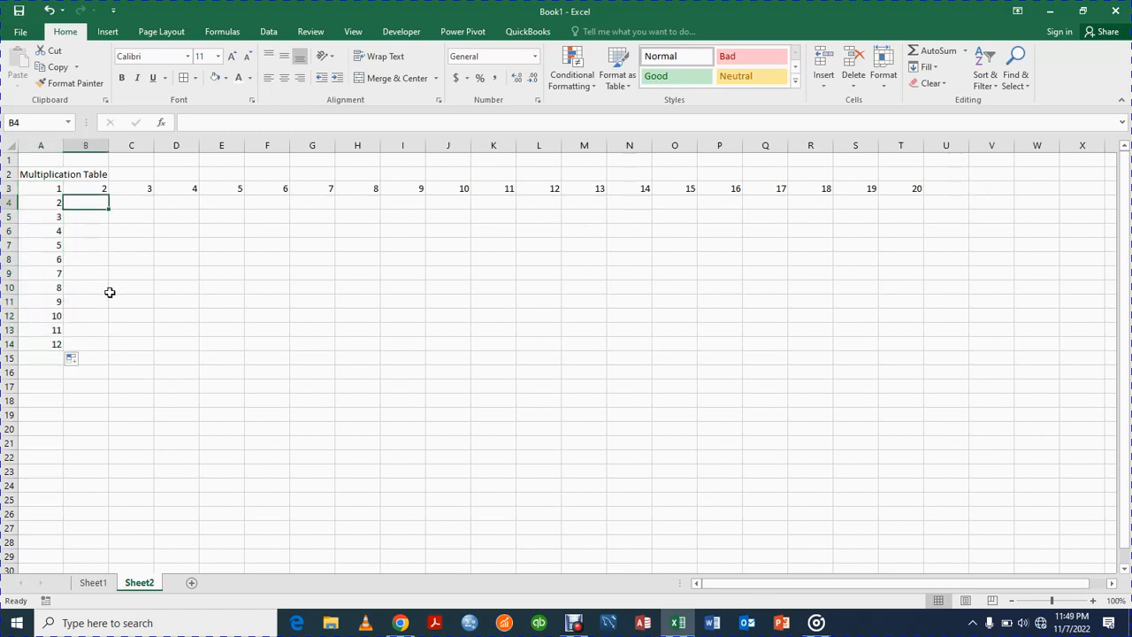
pyautogui.write('4')
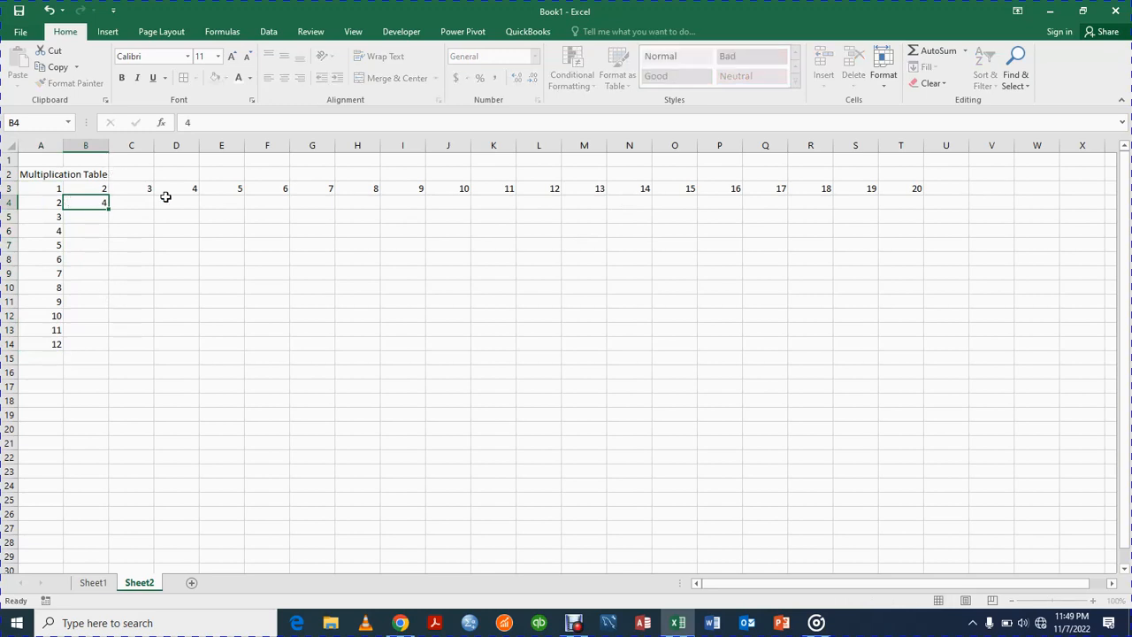
pyautogui.press('Tab')
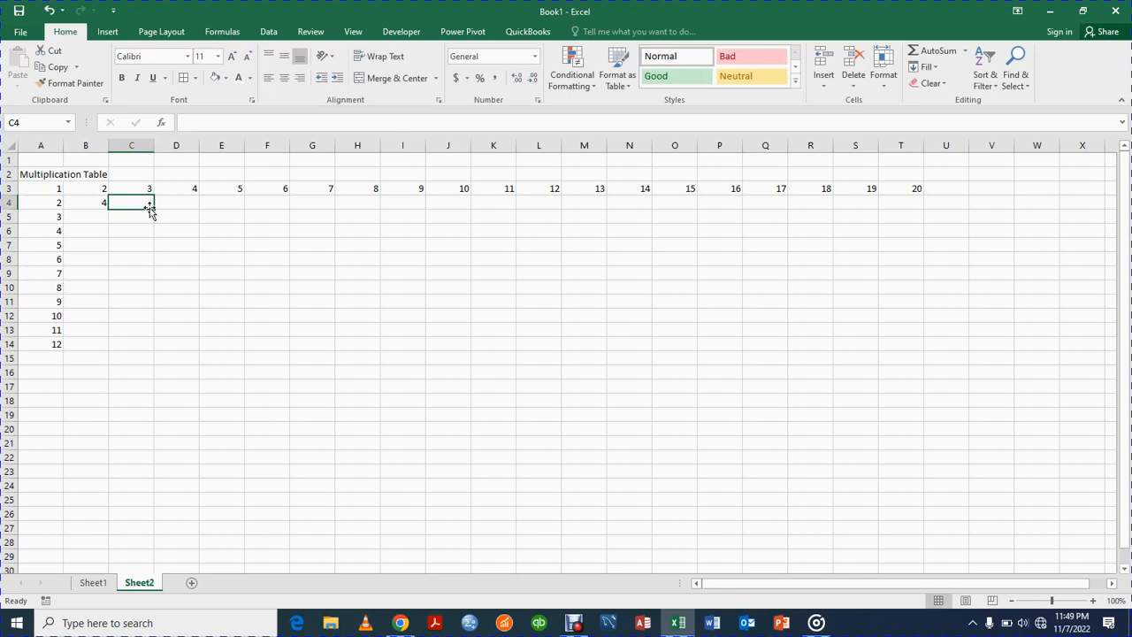
pyautogui.write('6')
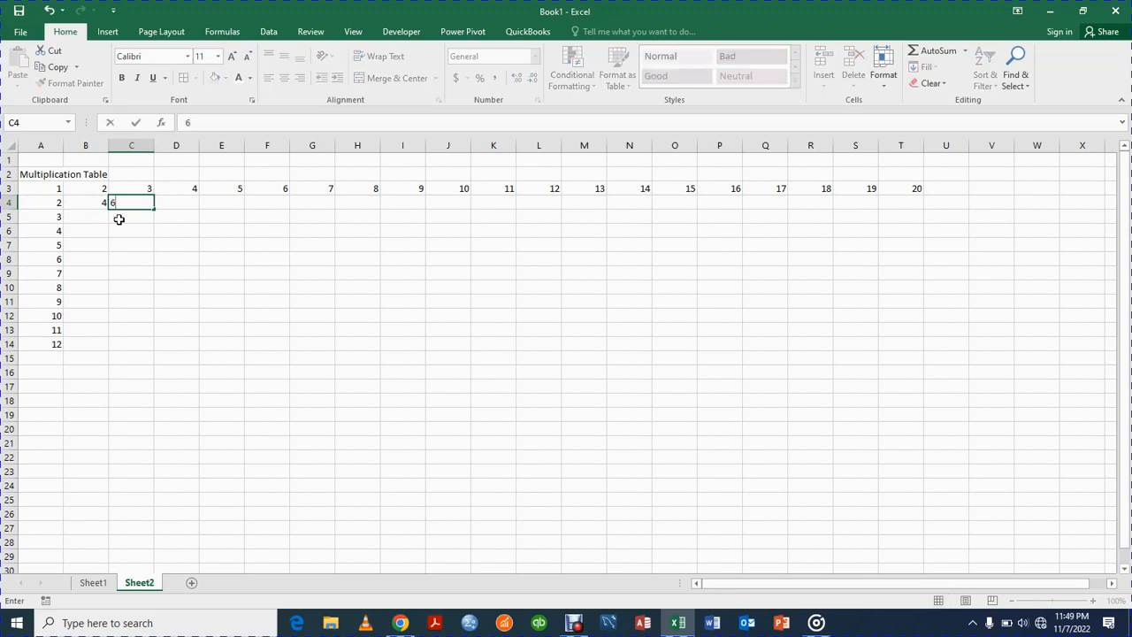
pyautogui.press('Return')
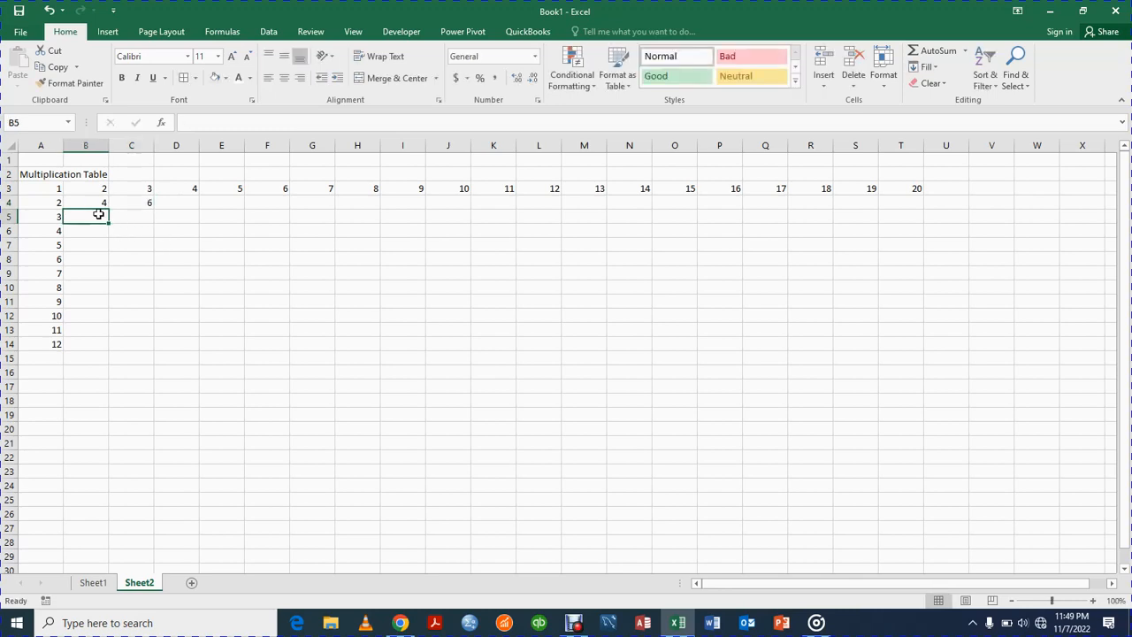
pyautogui.moveTo(52, 203); pyautogui.dragTo(143, 203)
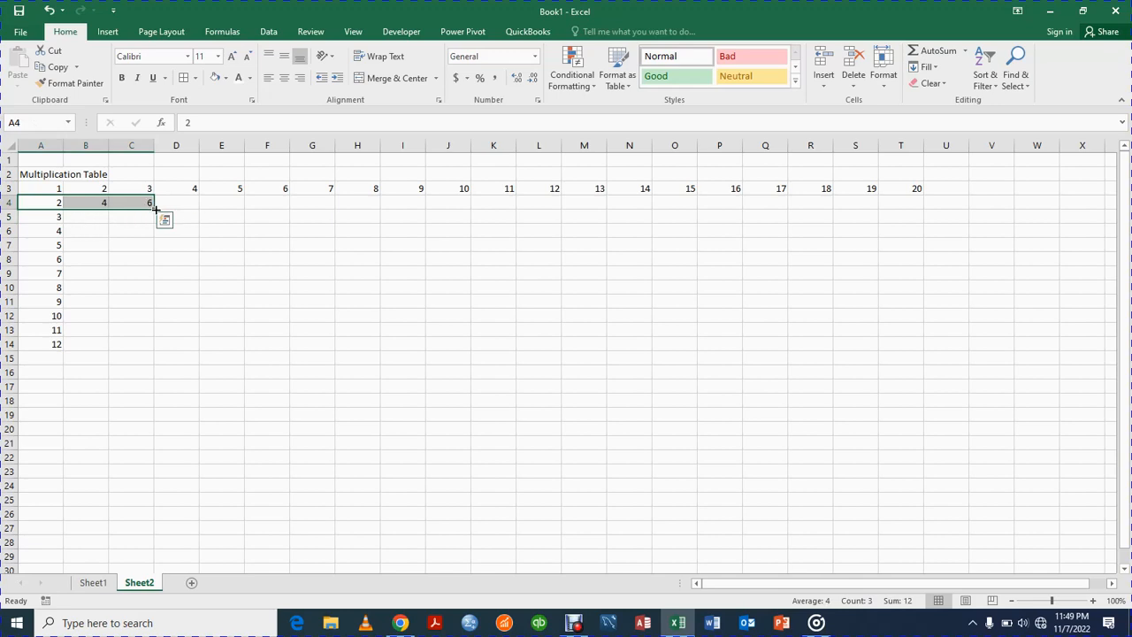
pyautogui.moveTo(156, 209); pyautogui.dragTo(923, 211)
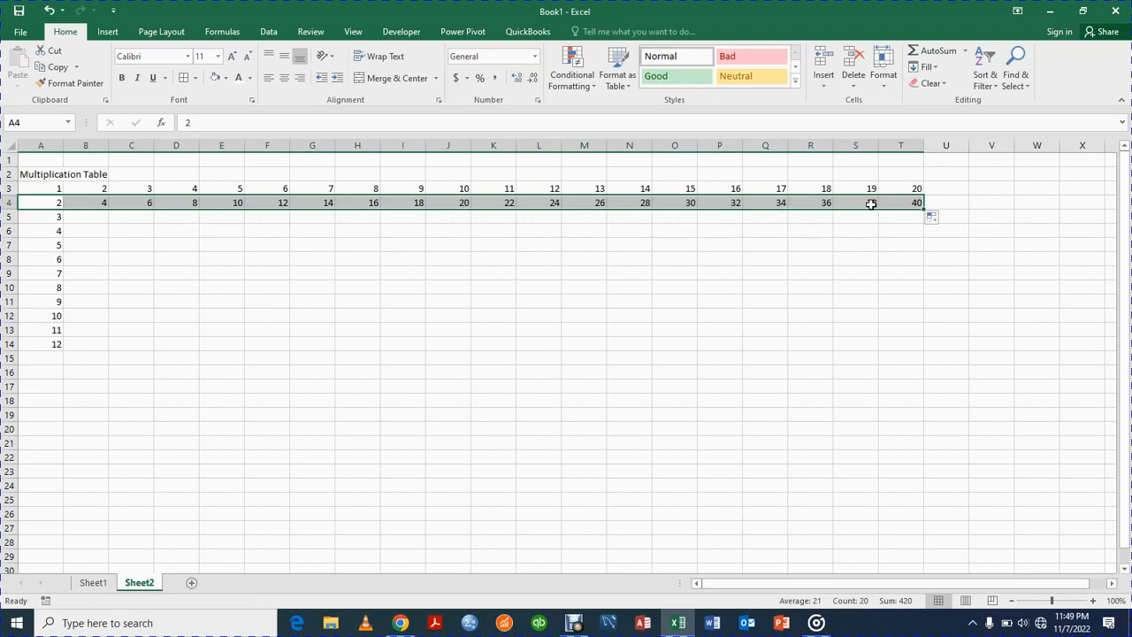
pyautogui.click(684, 359)
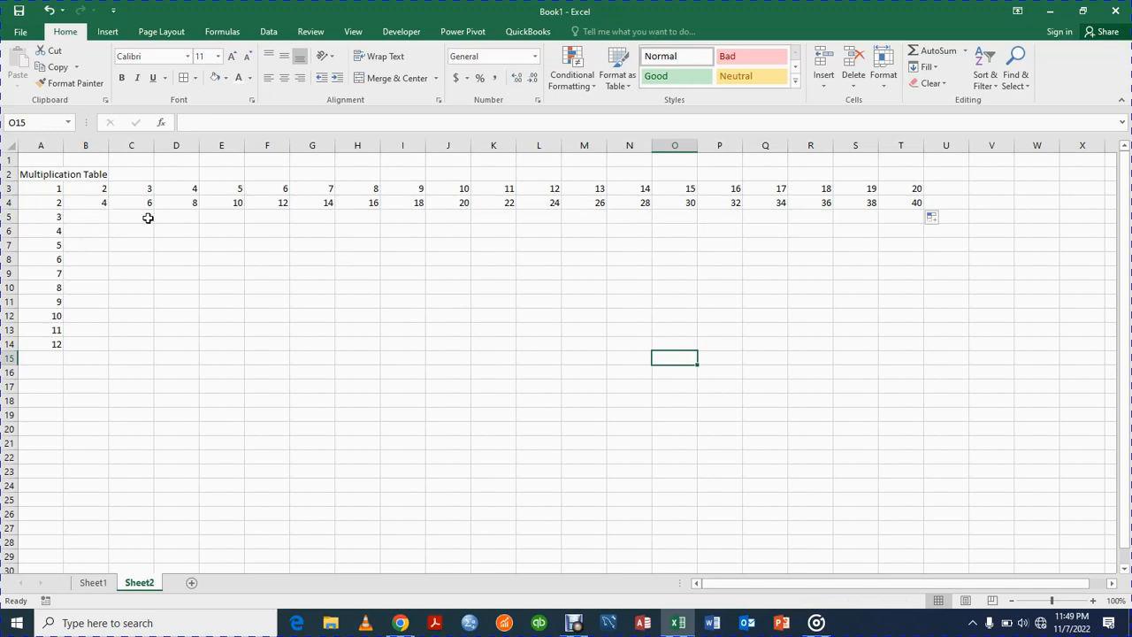
# Step: Enter 6 in B5 and extend the series from A5:B5 across row 5 to column T
pyautogui.click(97, 219)
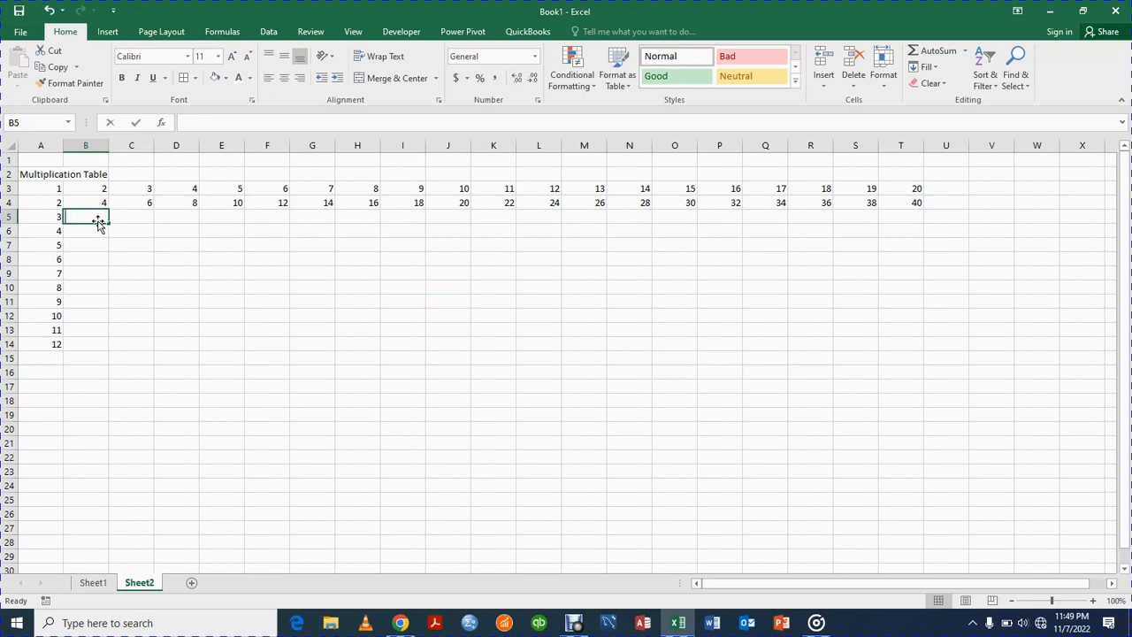
pyautogui.write('6')
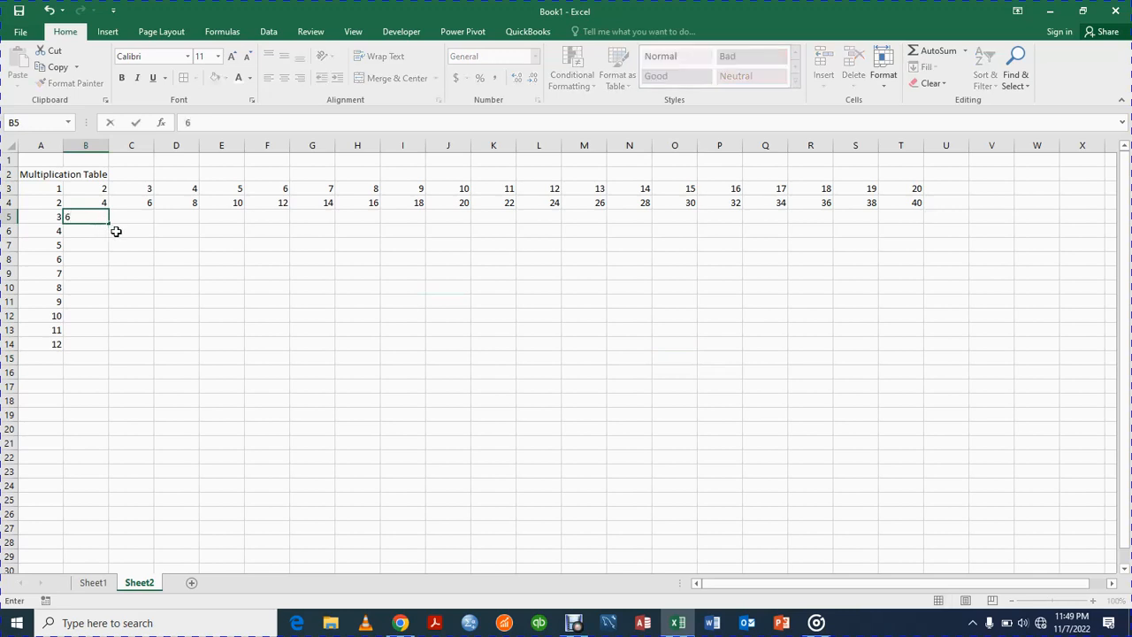
pyautogui.press('Tab')
pyautogui.click(62, 215)
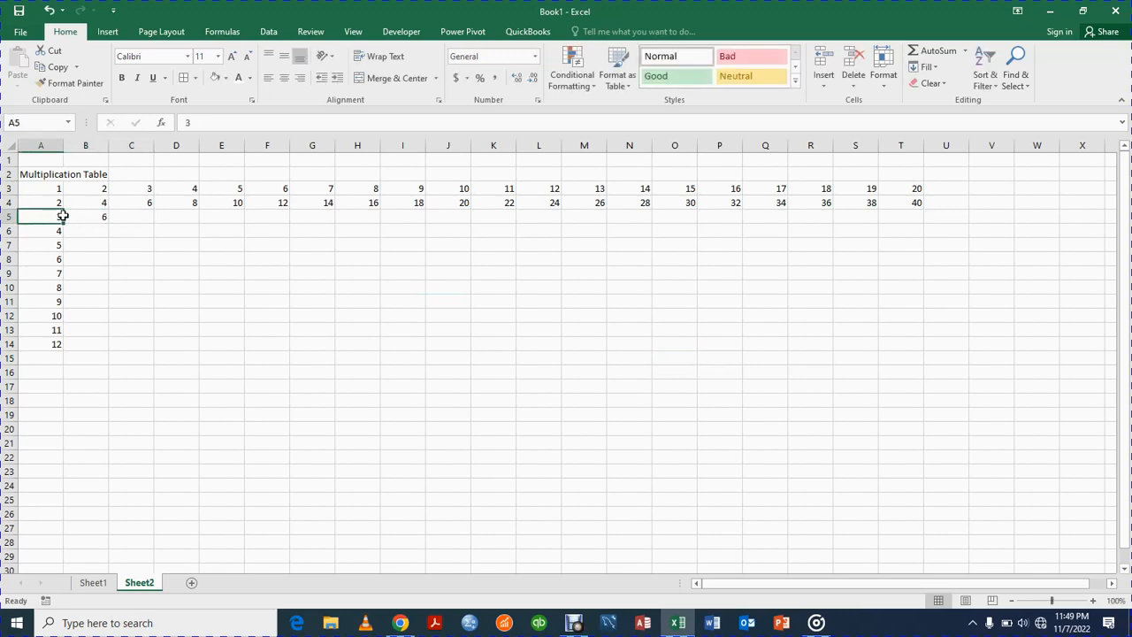
pyautogui.moveTo(62, 215); pyautogui.dragTo(92, 216)
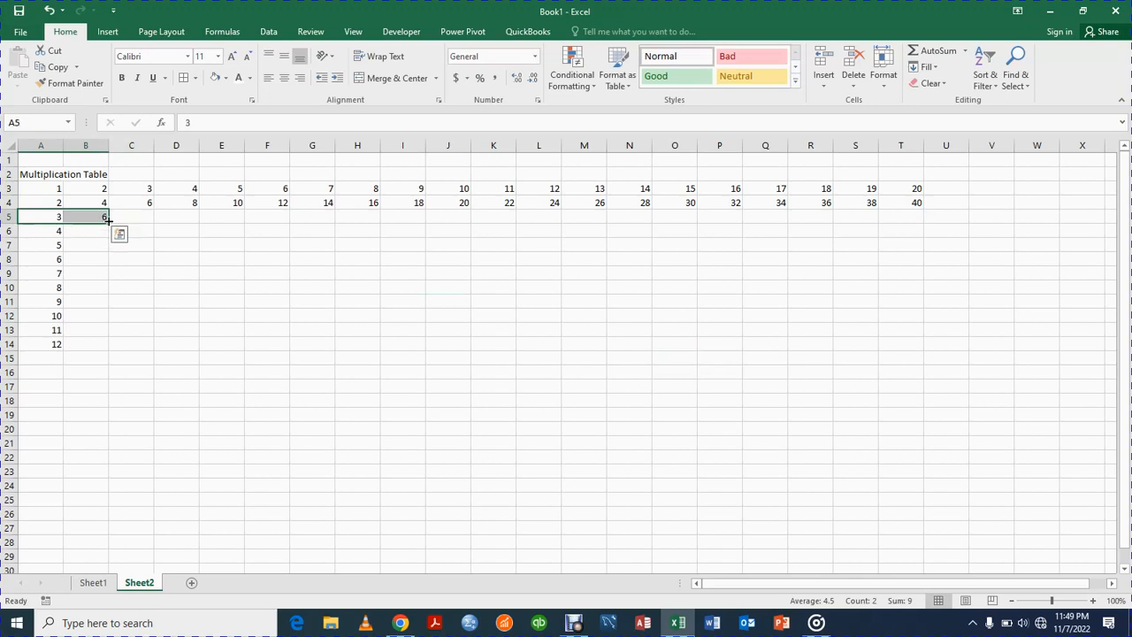
pyautogui.moveTo(106, 221); pyautogui.dragTo(926, 218)
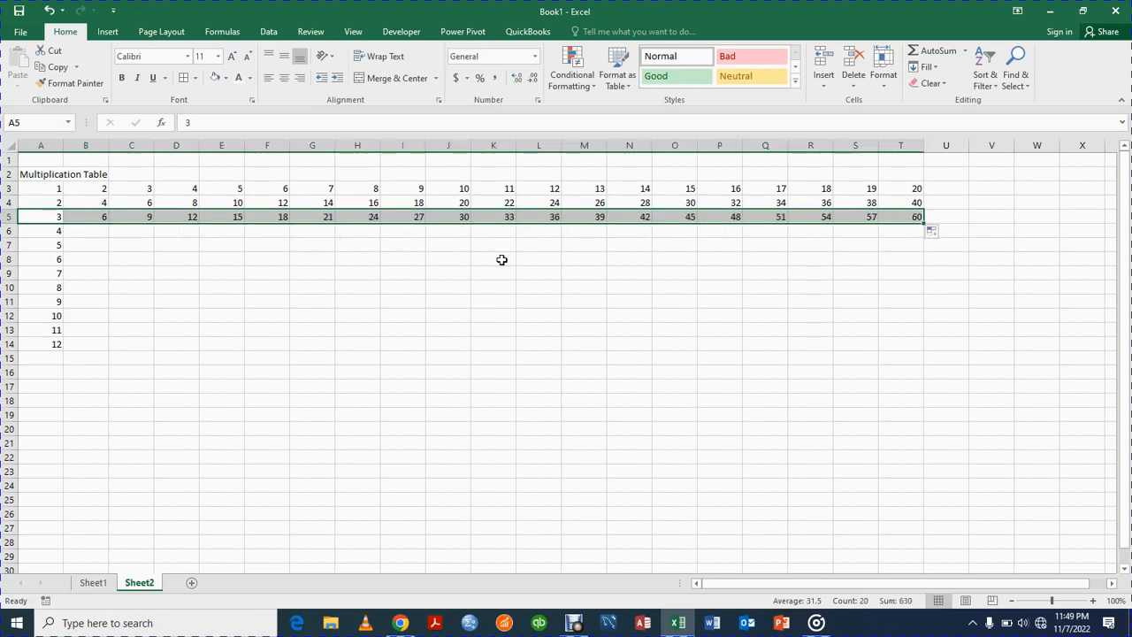
pyautogui.click(194, 283)
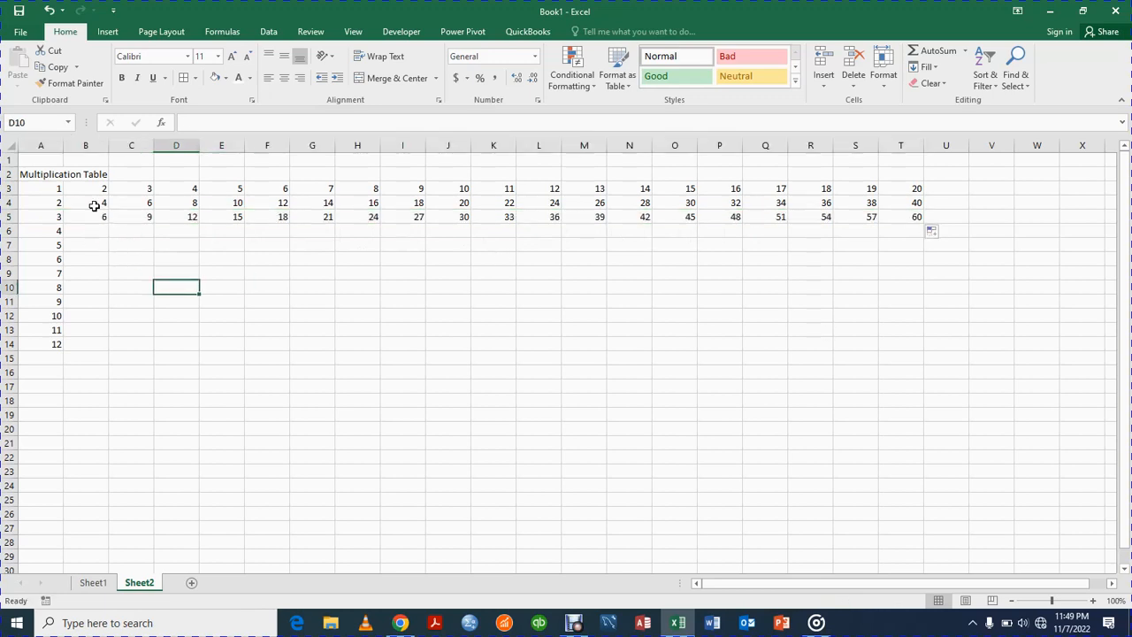
# Step: Extend the series in A3:T5 down to row 14 to fill the rest of the multiplication table
pyautogui.moveTo(51, 187); pyautogui.dragTo(907, 219)
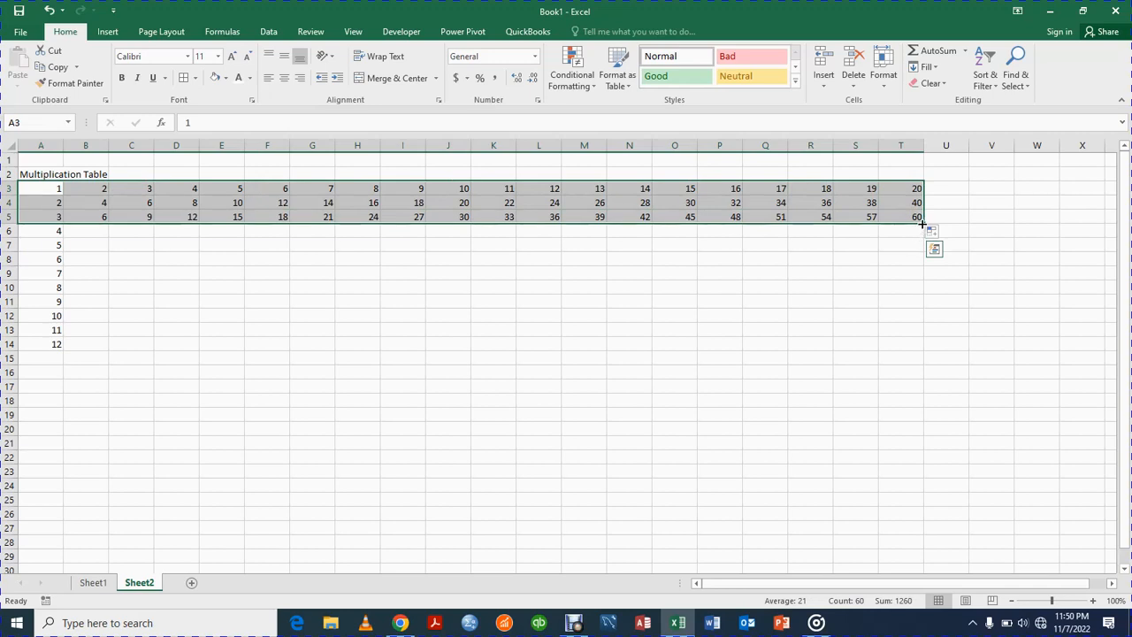
pyautogui.moveTo(922, 225); pyautogui.dragTo(942, 346)
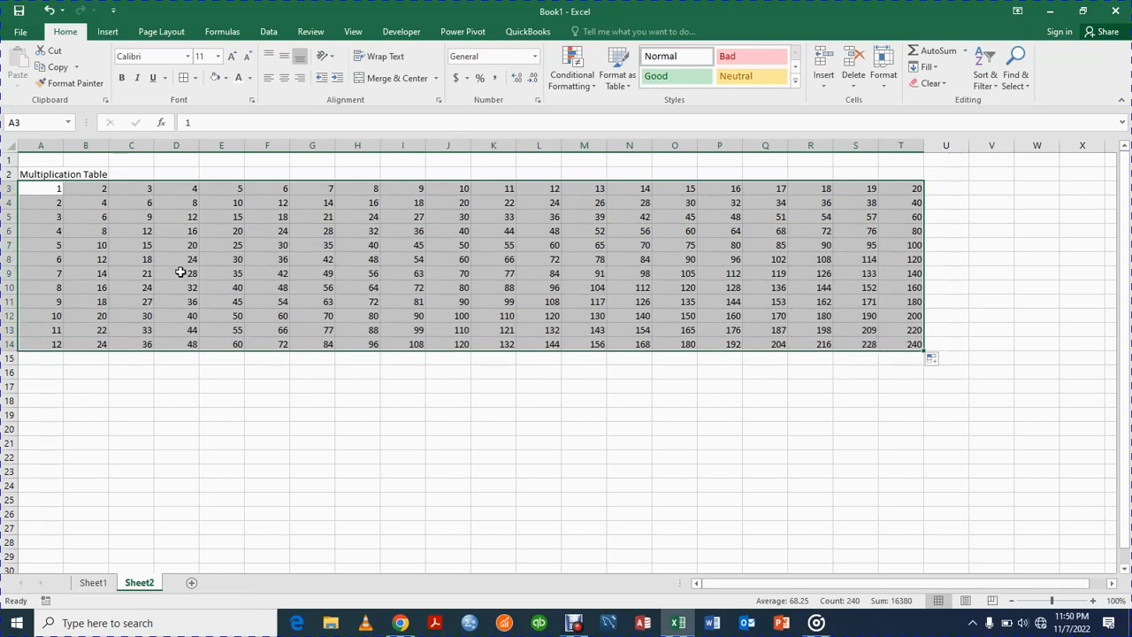
# Step: Make the Multiplication Table title in A2 bold
pyautogui.click(262, 403)
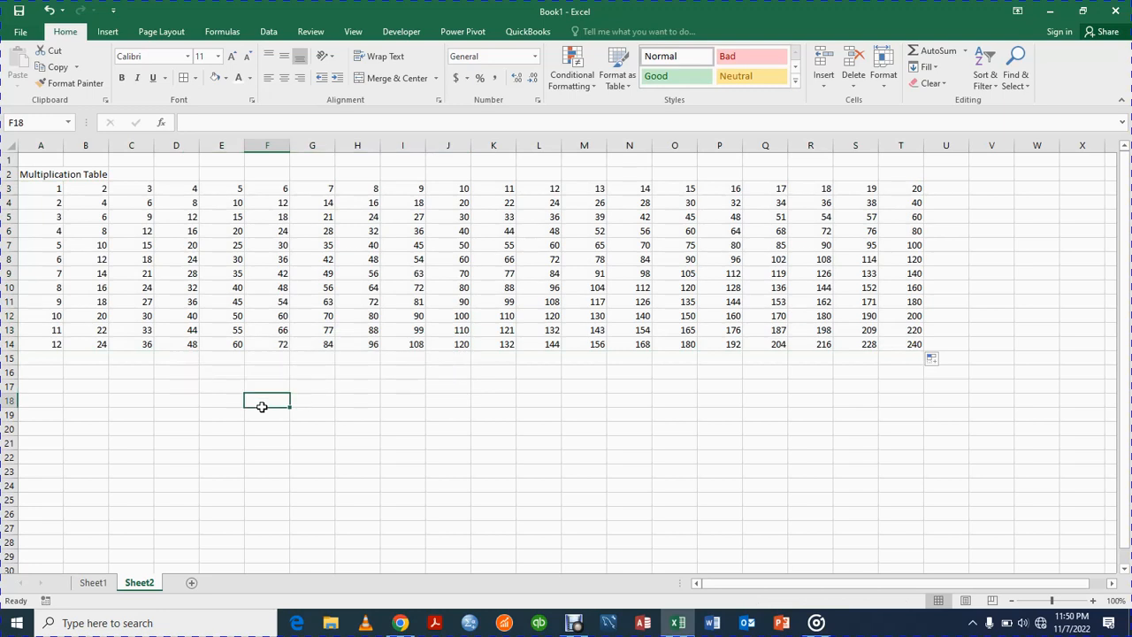
pyautogui.click(40, 173)
pyautogui.click(121, 78)
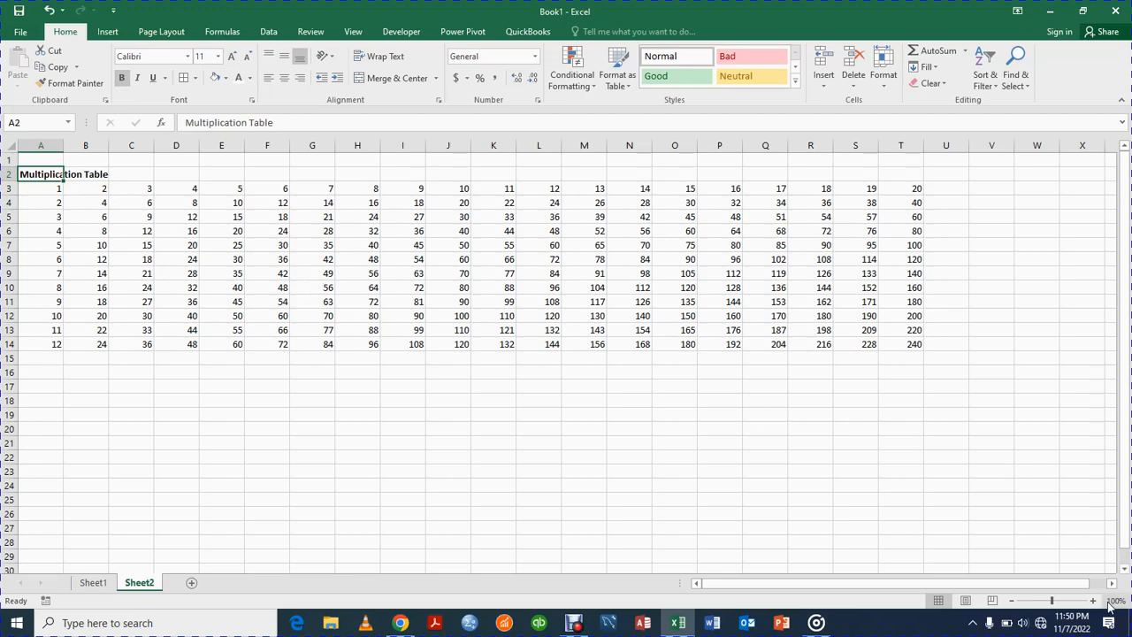
# Step: Narrow column A to a width of about 4.57 and narrow column B to fit its two-digit numbers
pyautogui.click(1093, 601)
pyautogui.click(1093, 601)
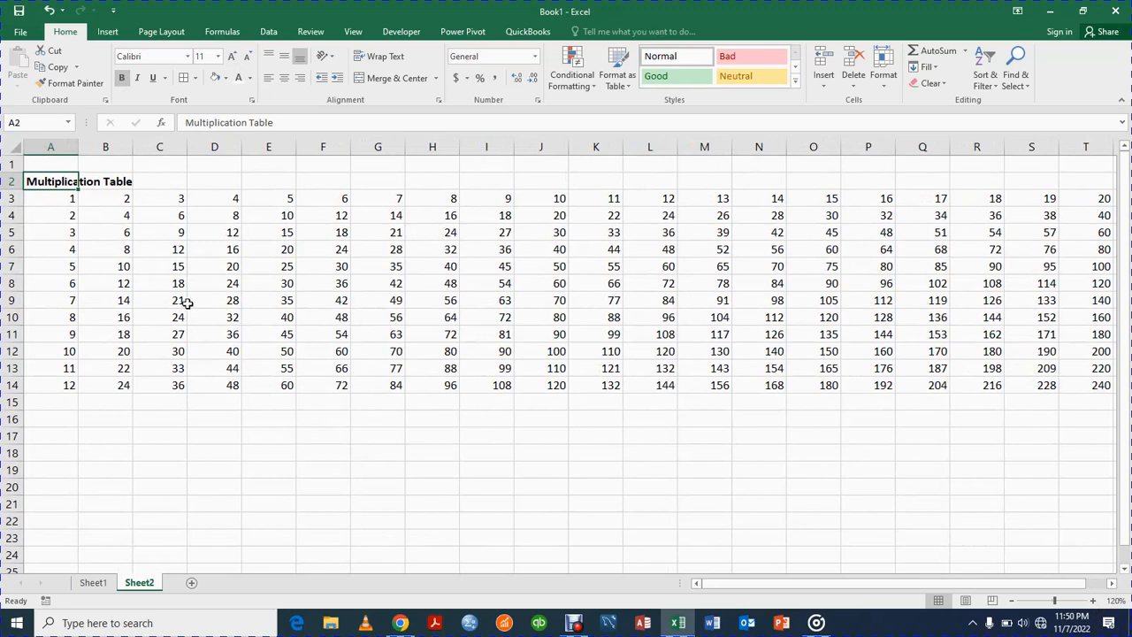
pyautogui.click(70, 219)
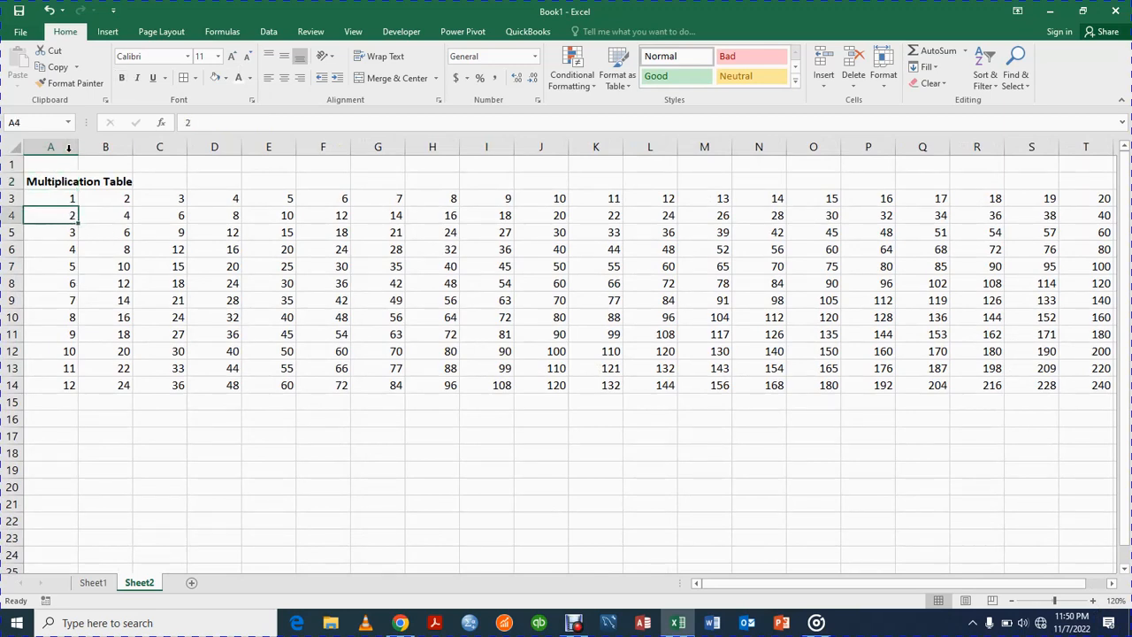
pyautogui.moveTo(85, 144); pyautogui.dragTo(54, 149)
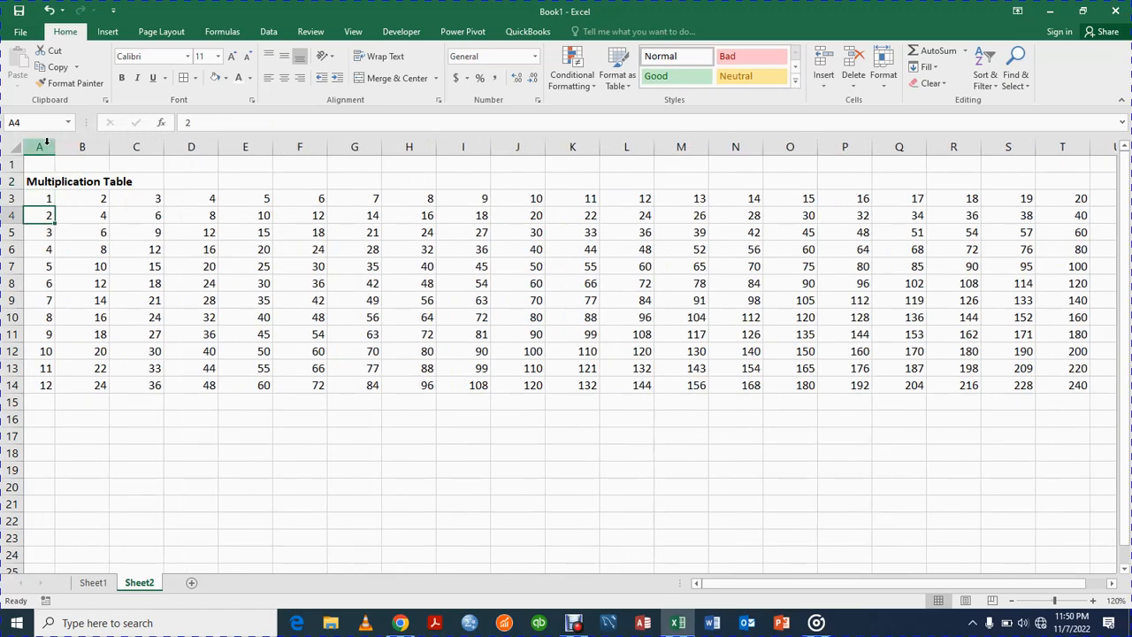
pyautogui.moveTo(109, 152); pyautogui.dragTo(86, 152)
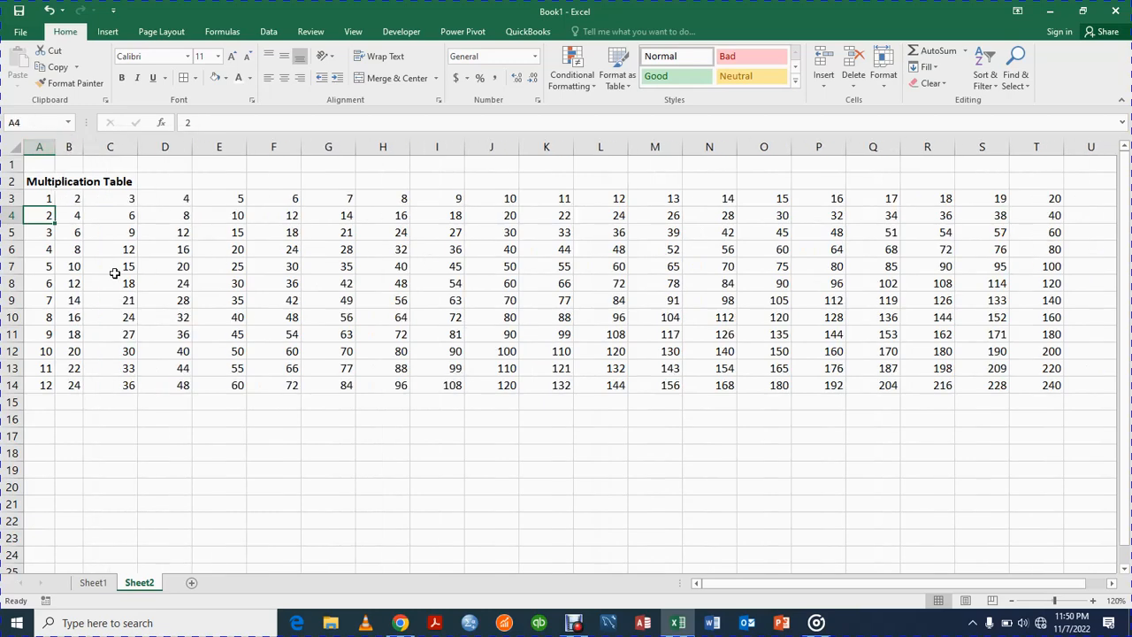
# Step: Check the exact width of column A
pyautogui.click(40, 146)
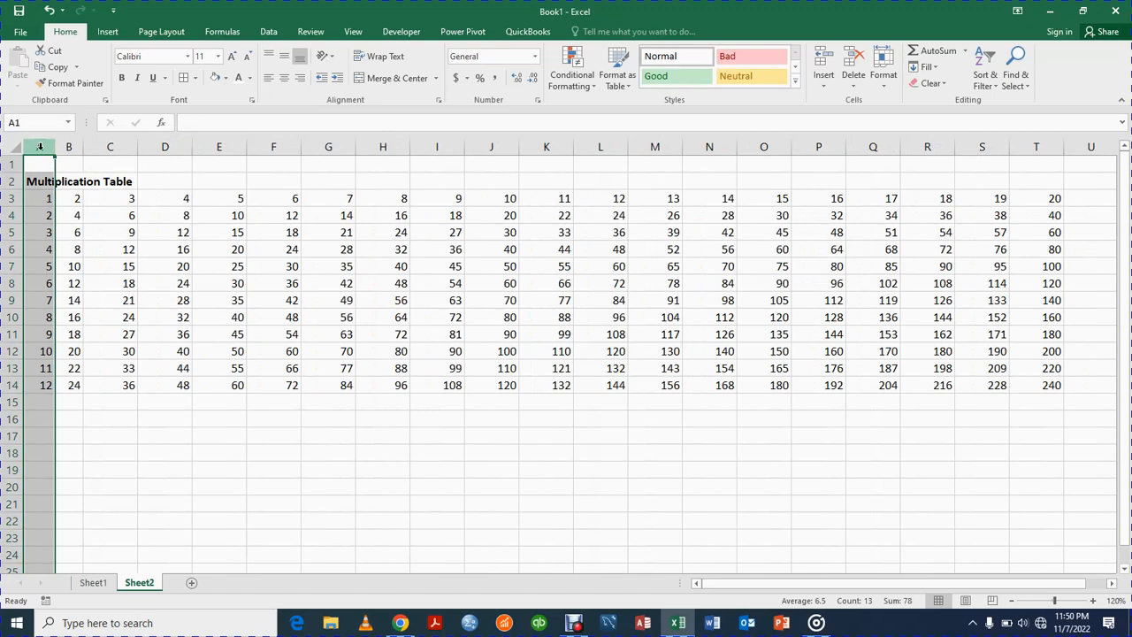
pyautogui.click(128, 383)
pyautogui.click(41, 148)
pyautogui.rightClick(41, 141)
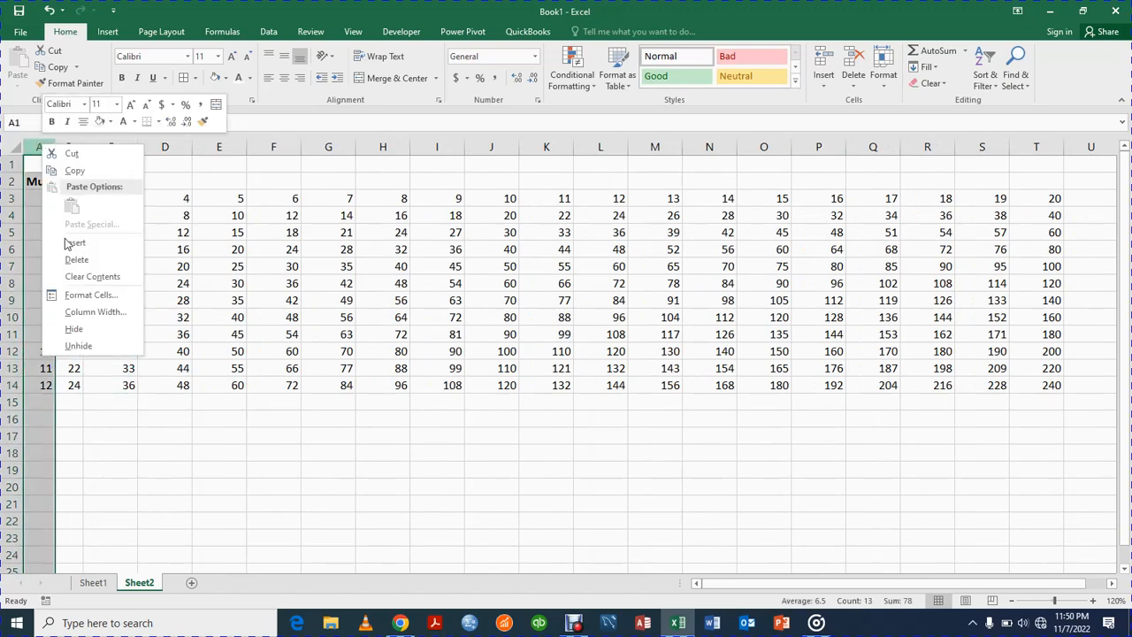
pyautogui.click(95, 313)
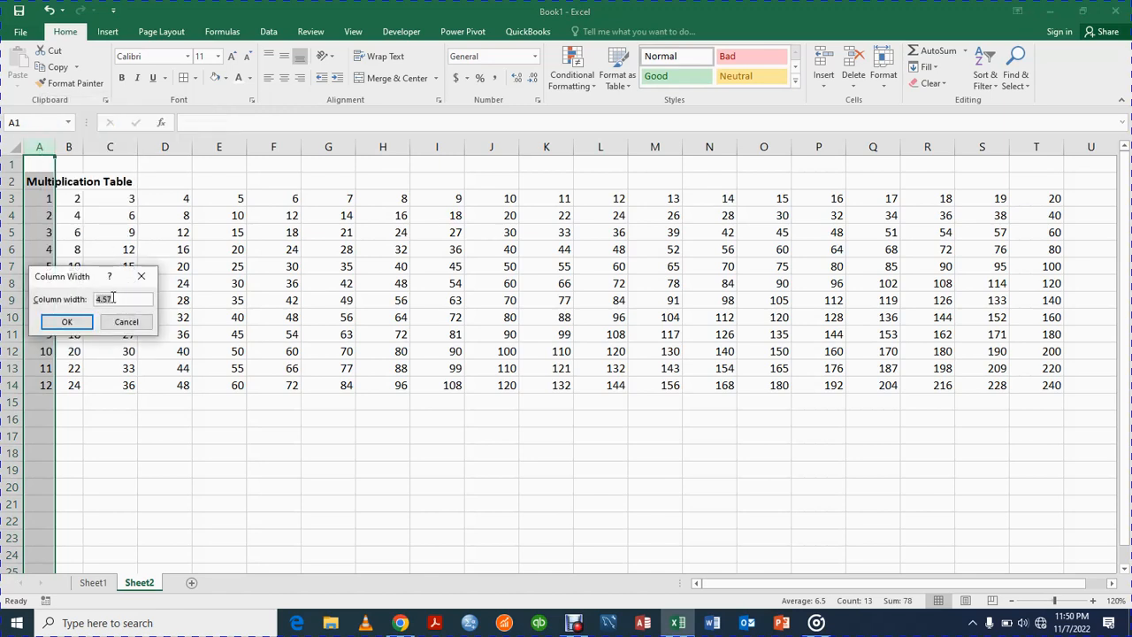
pyautogui.click(69, 322)
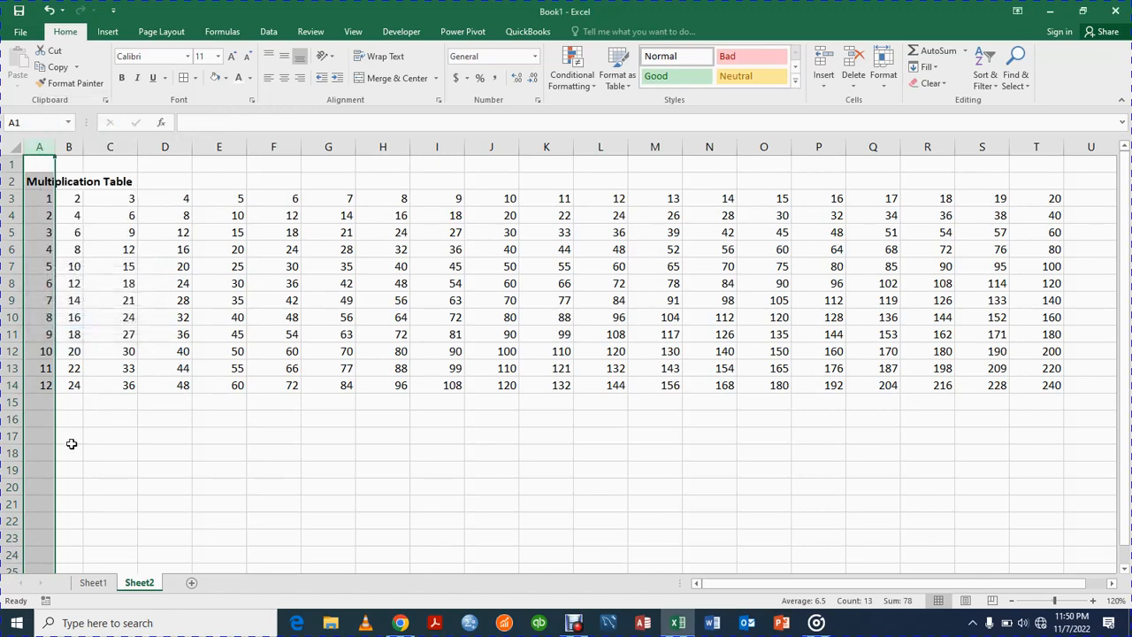
# Step: Note the column width 4.57 in cell C18
pyautogui.click(91, 458)
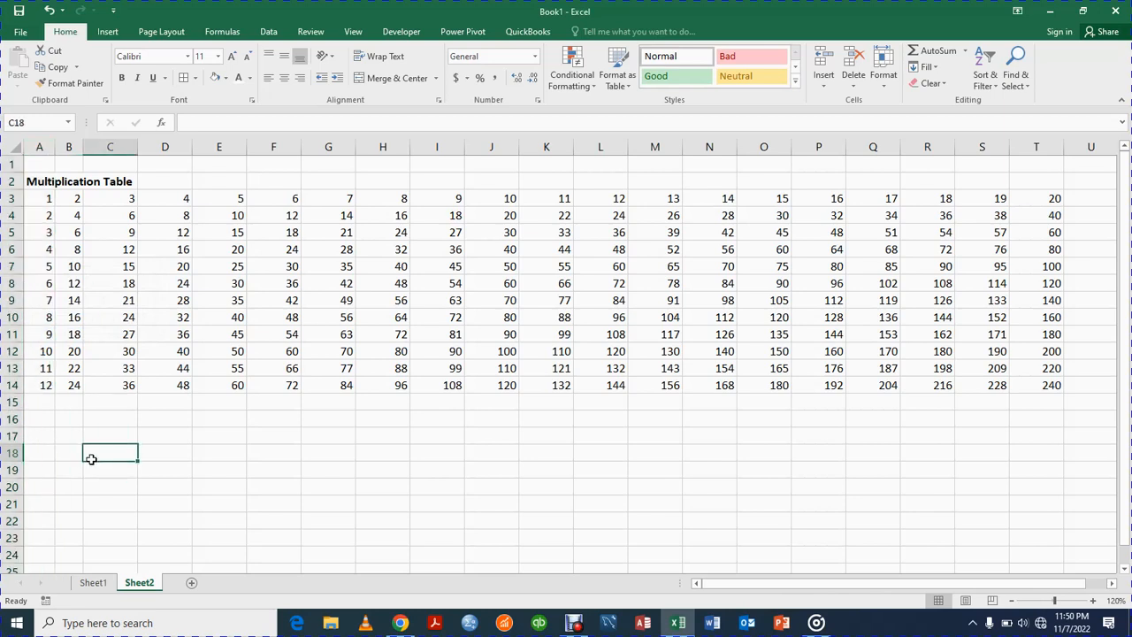
pyautogui.write('4.57')
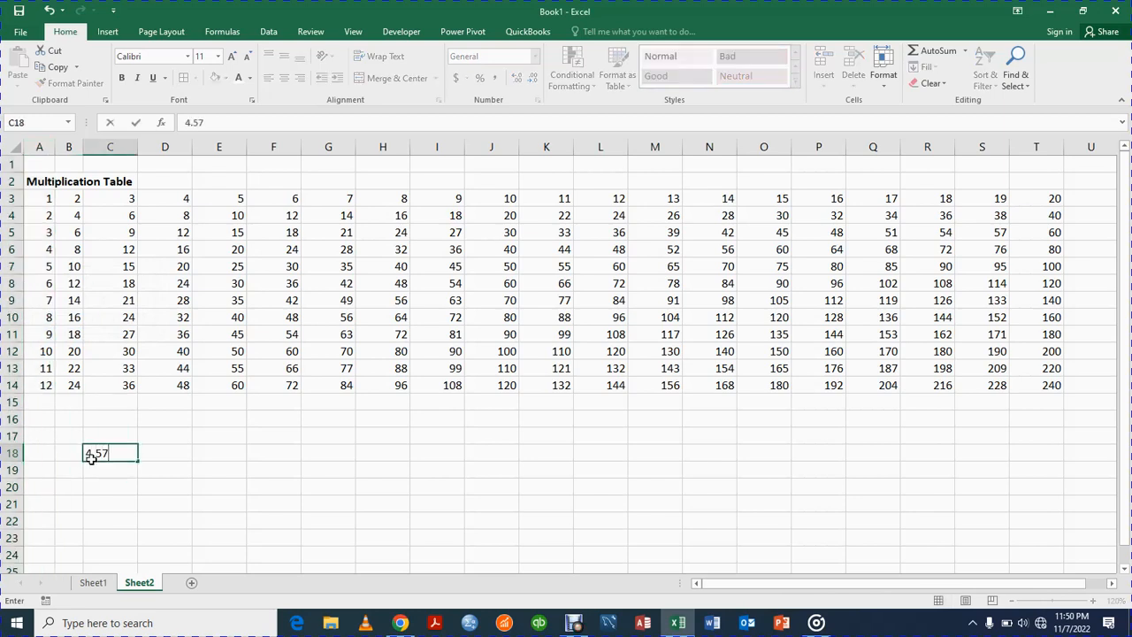
pyautogui.click(158, 482)
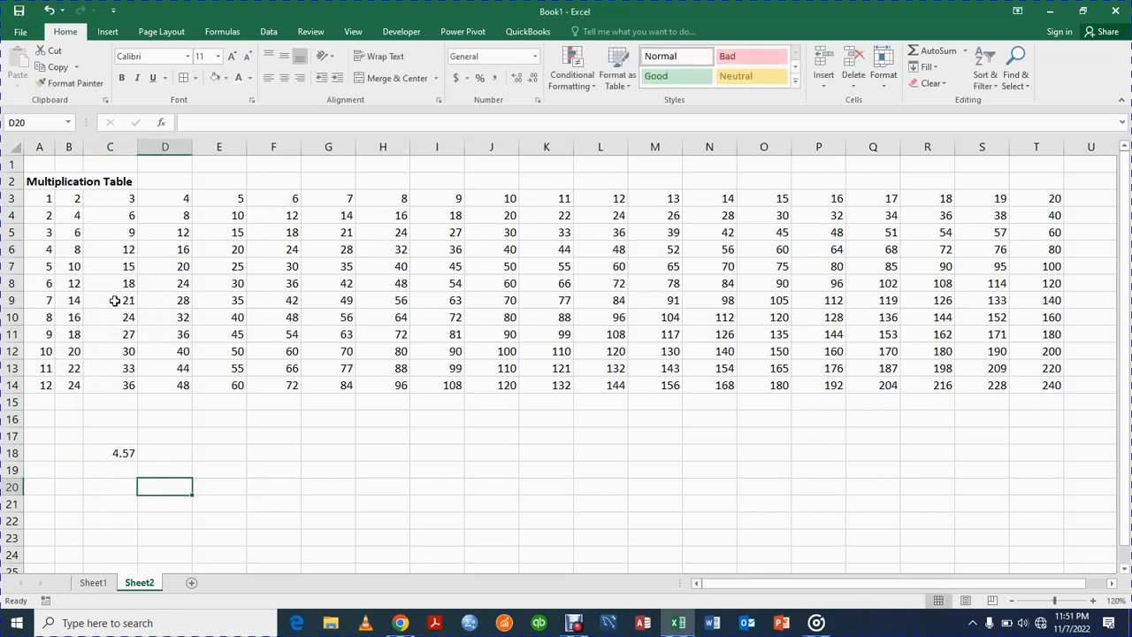
# Step: Set the width of columns A through T to 4.57
pyautogui.moveTo(38, 149); pyautogui.dragTo(1051, 301)
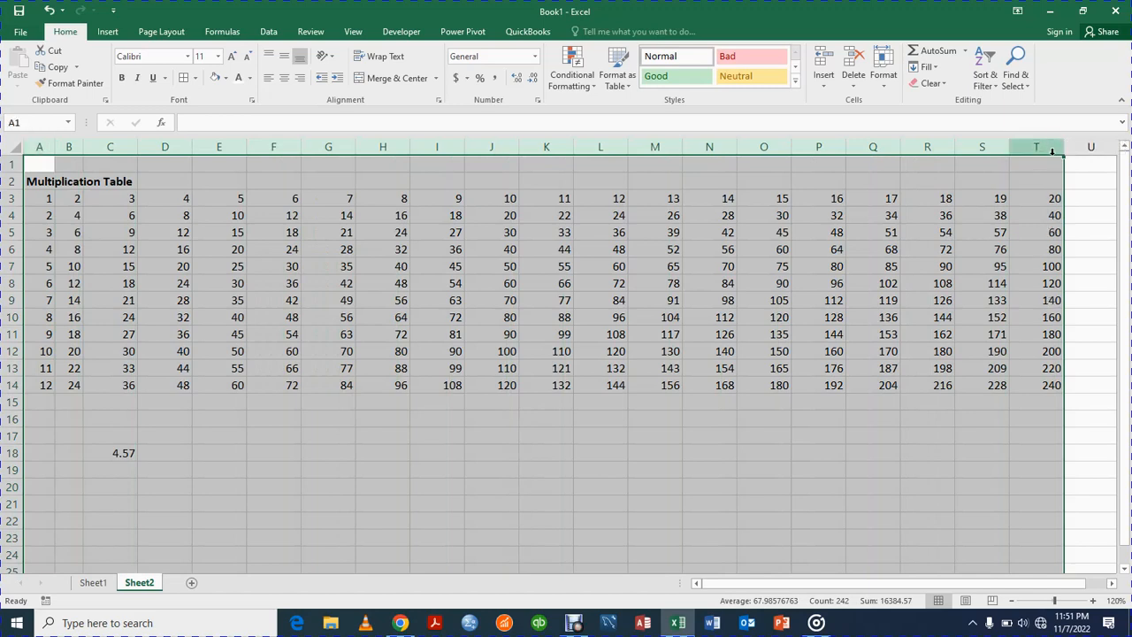
pyautogui.rightClick(1052, 152)
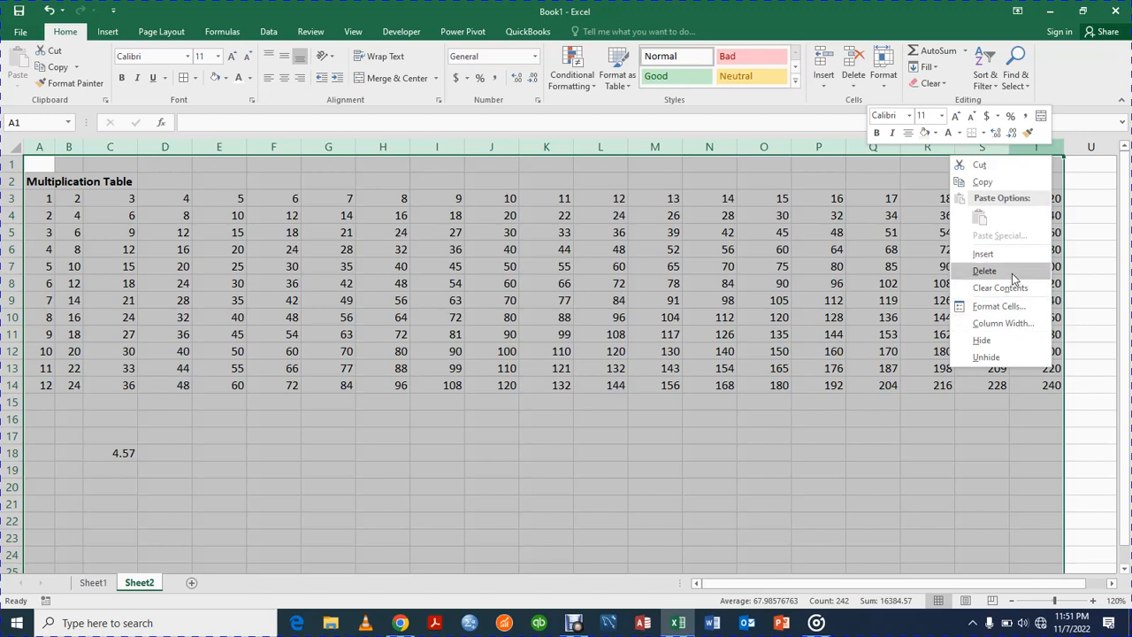
pyautogui.click(1001, 324)
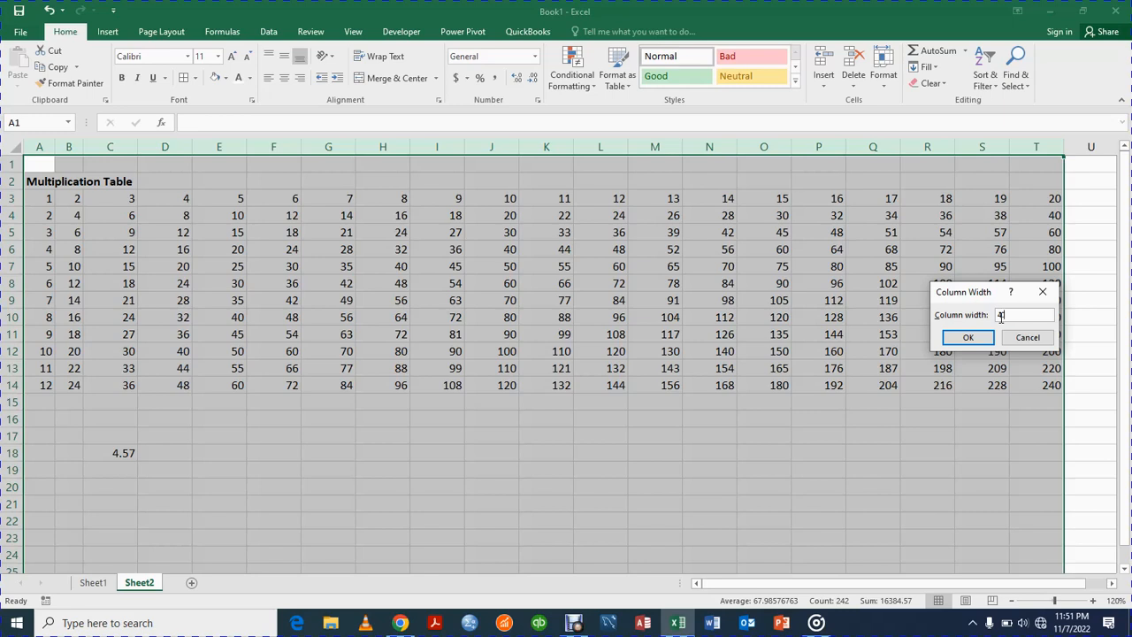
pyautogui.click(968, 338)
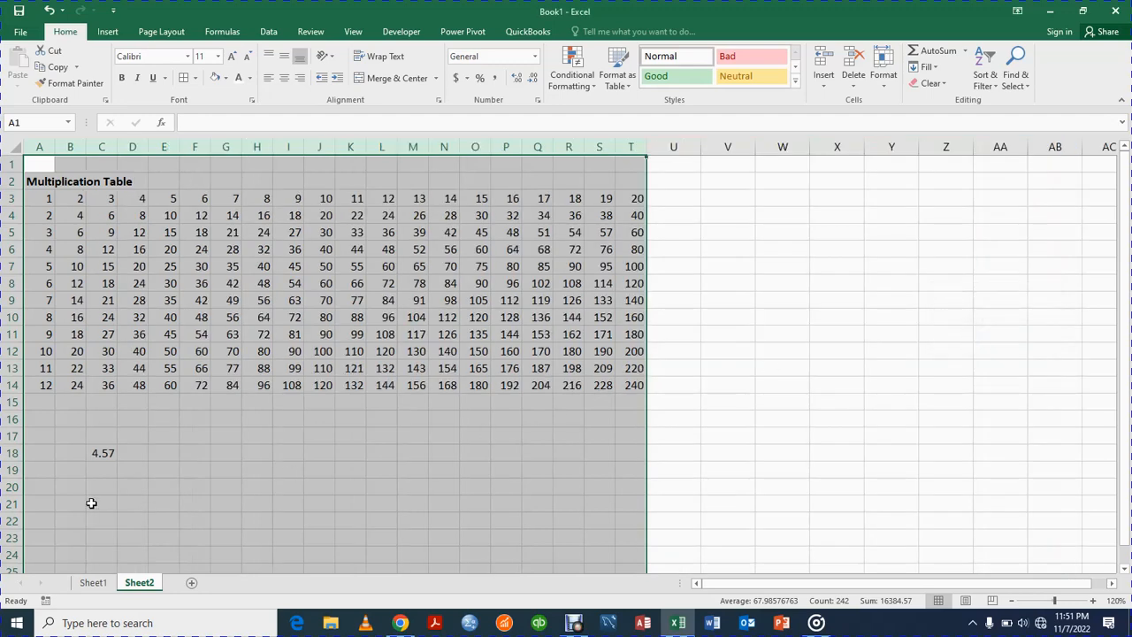
# Step: Clear the column width note from cell C18
pyautogui.click(111, 452)
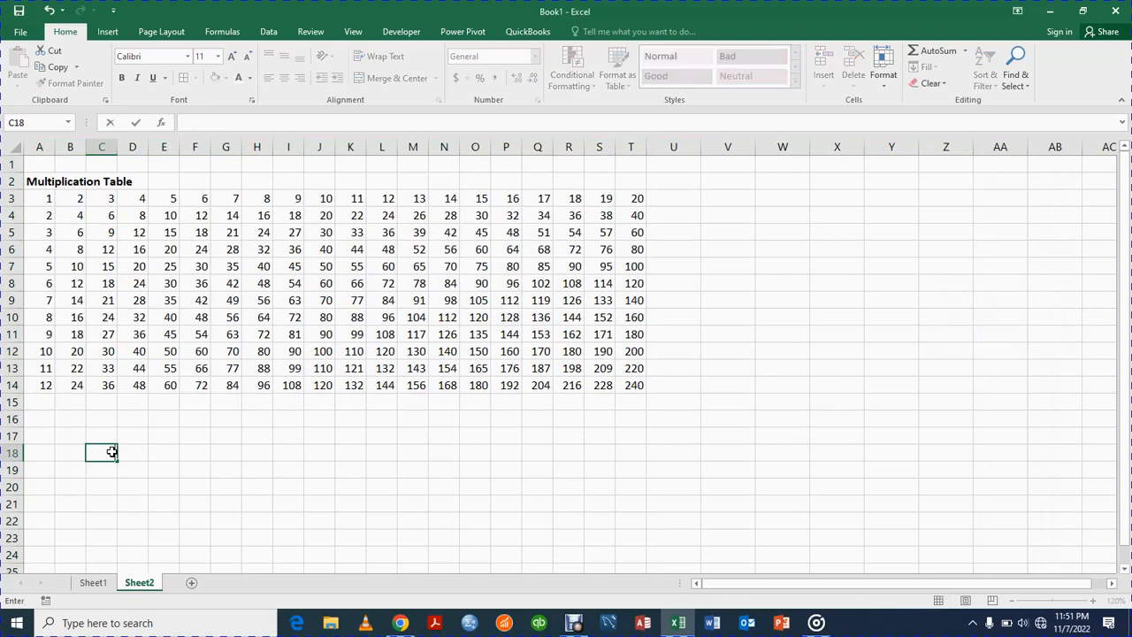
pyautogui.press('Delete')
pyautogui.click(132, 451)
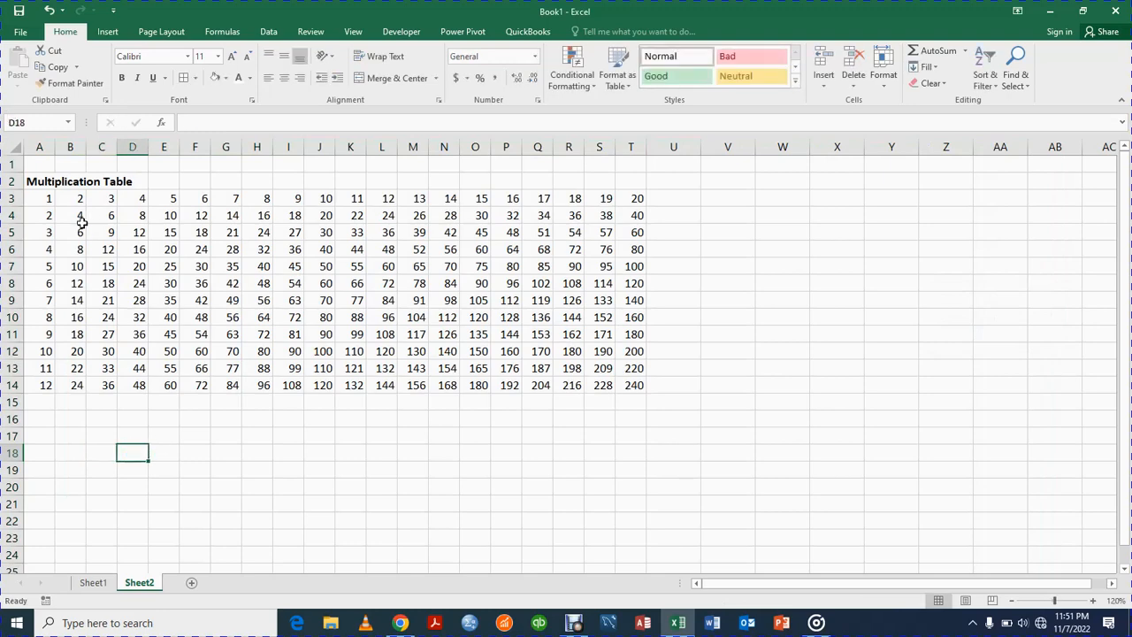
# Step: Center the numbers in A3:T14 horizontally and apply All Borders to the range
pyautogui.moveTo(45, 199); pyautogui.dragTo(640, 384)
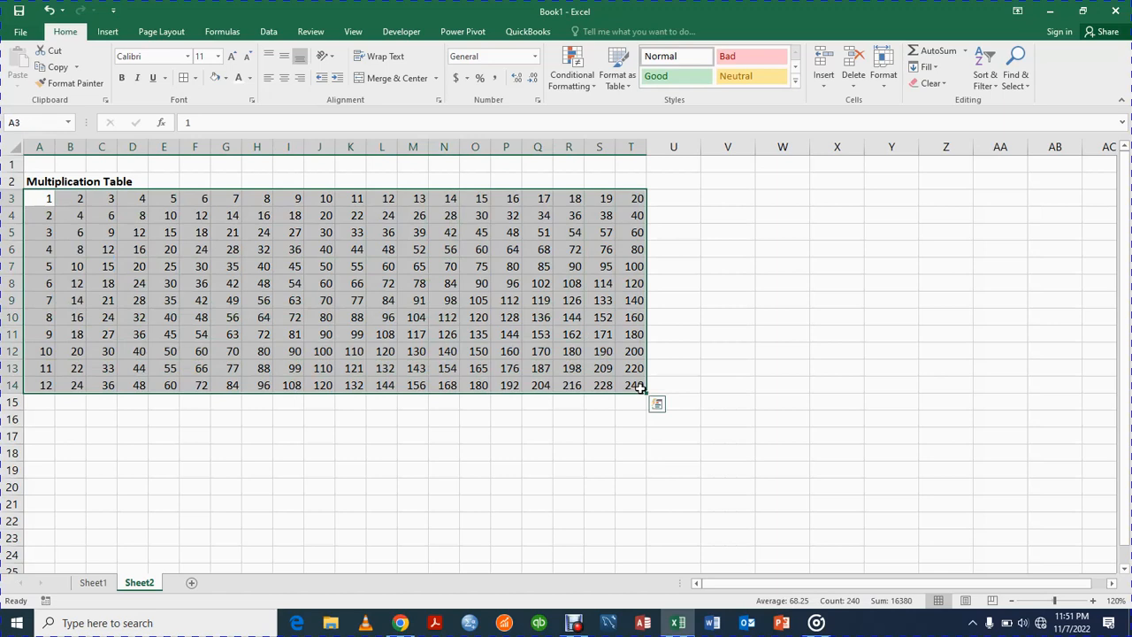
pyautogui.click(283, 80)
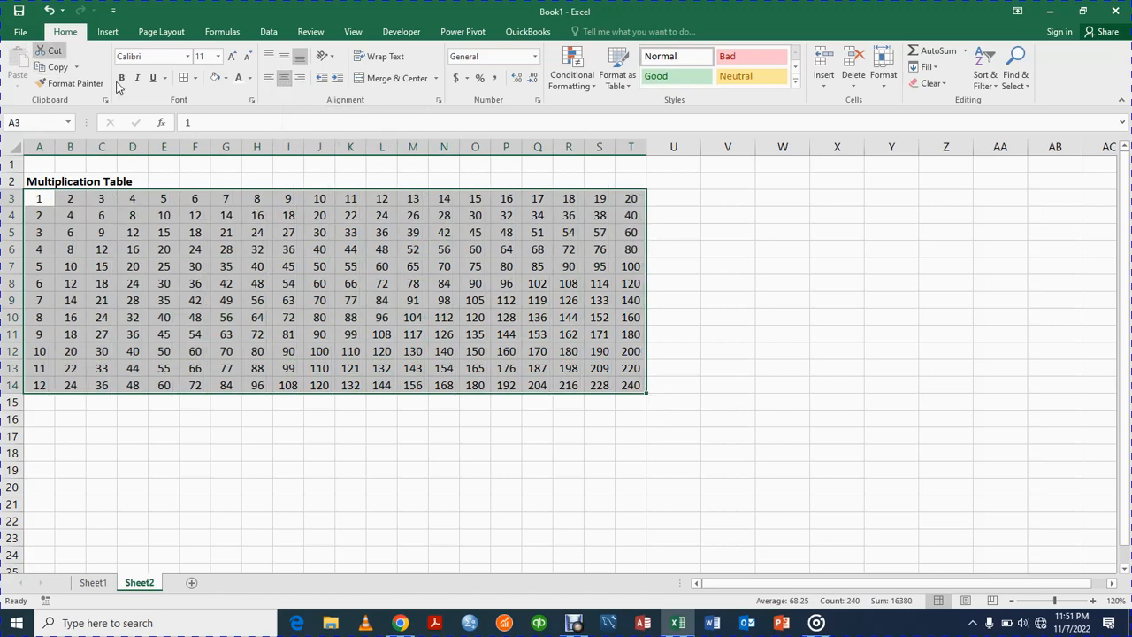
pyautogui.click(196, 78)
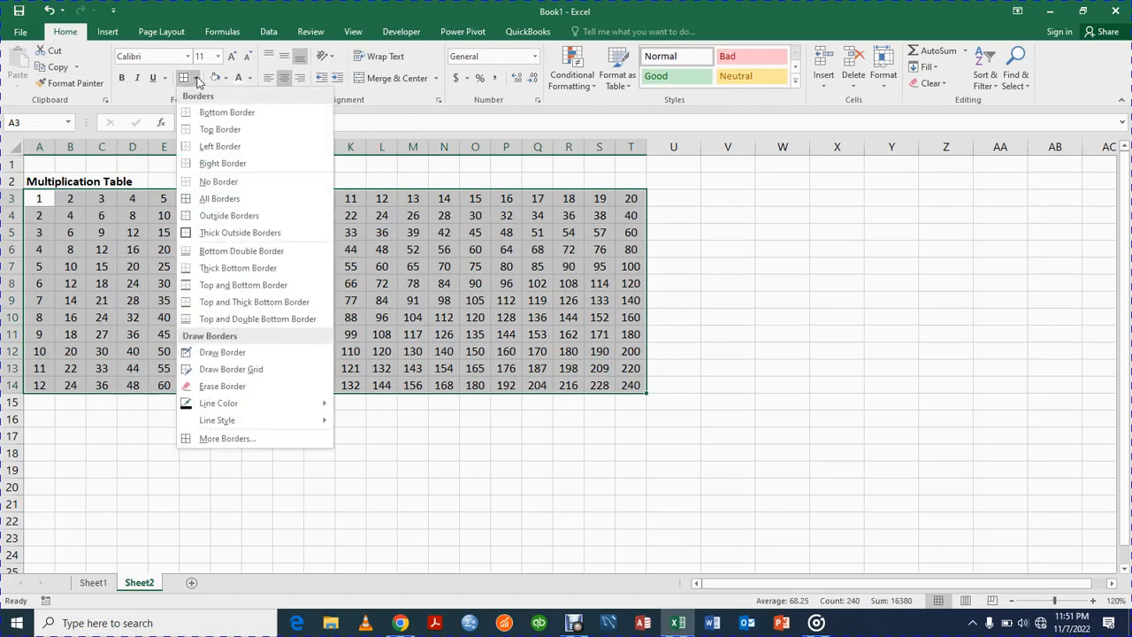
pyautogui.click(221, 200)
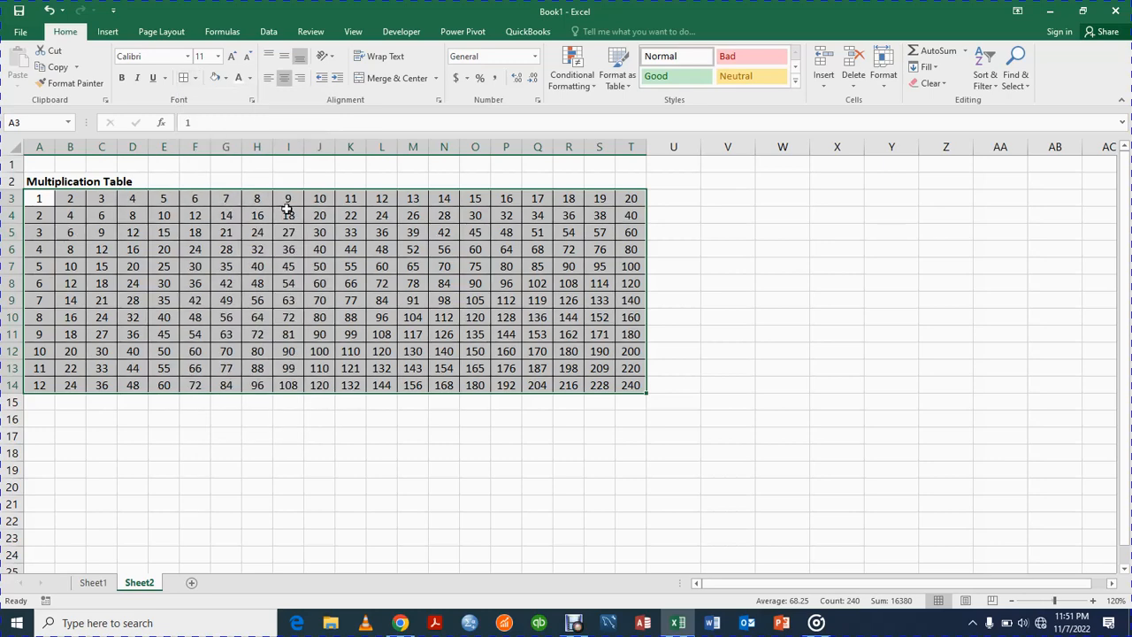
# Step: Merge and center the Multiplication Table title across A2:T2
pyautogui.moveTo(36, 181); pyautogui.dragTo(617, 189)
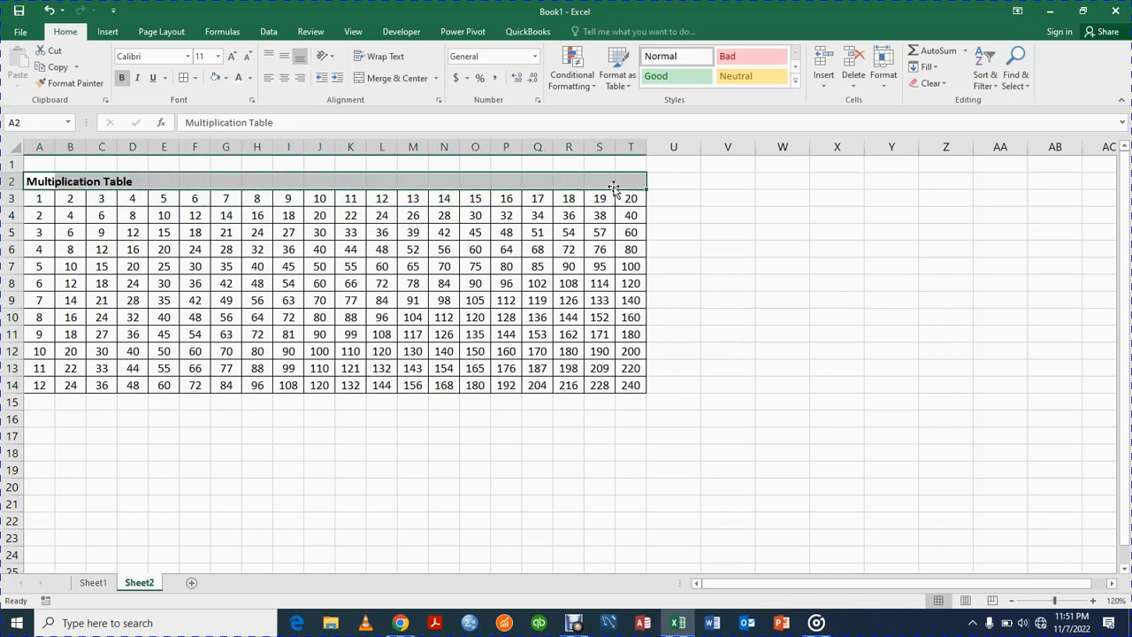
pyautogui.click(382, 78)
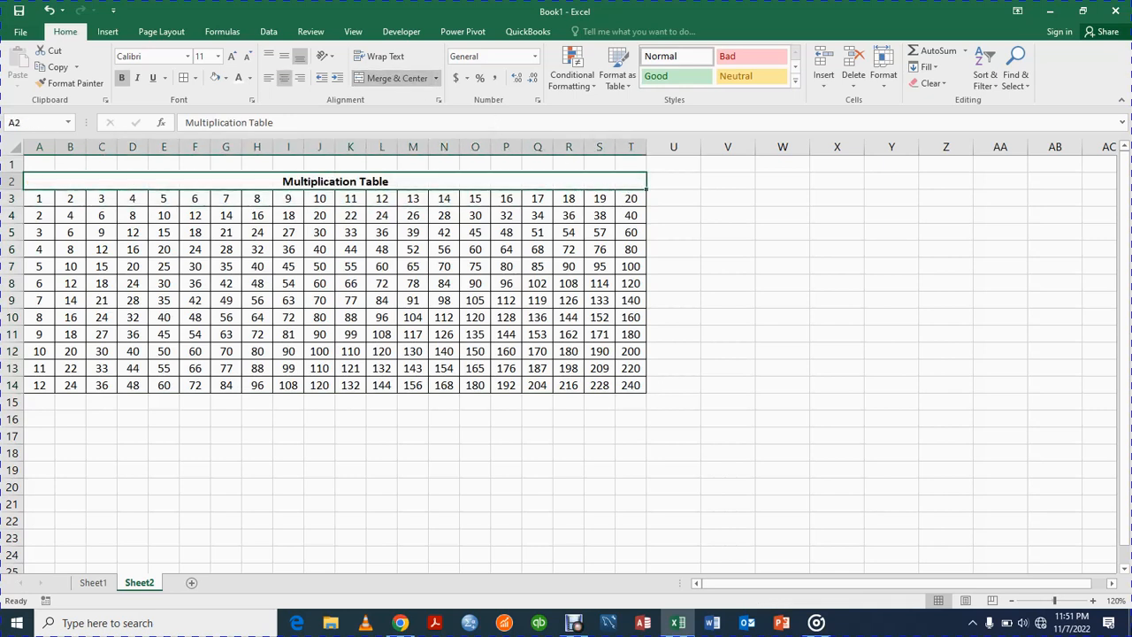
# Step: Fill the merged title row with black and set its text color to white
pyautogui.click(1094, 600)
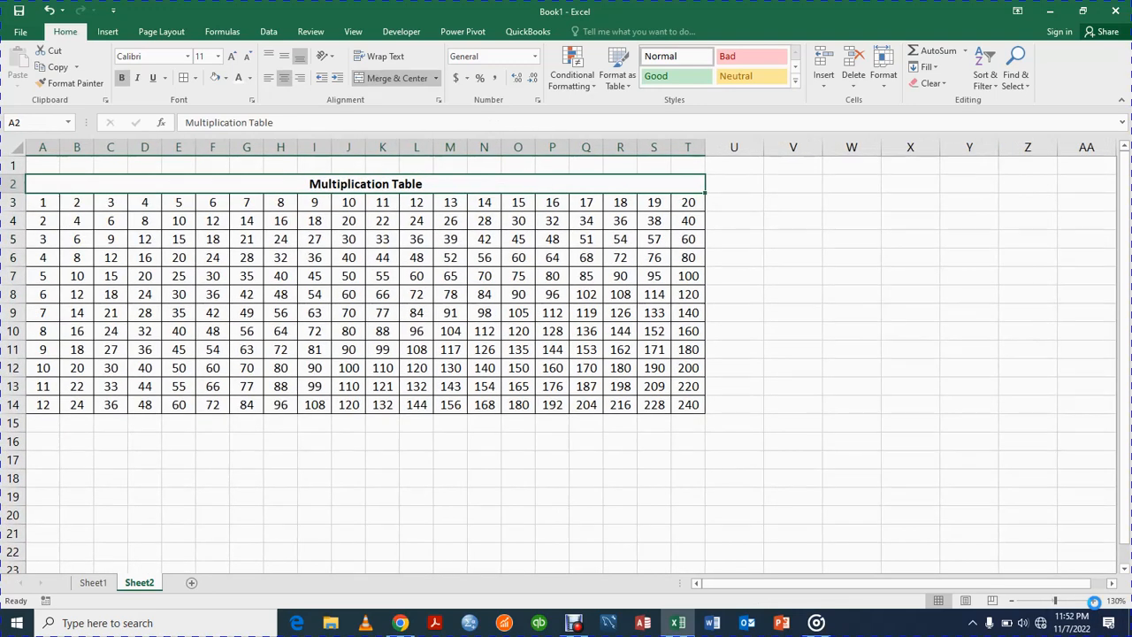
pyautogui.click(1093, 600)
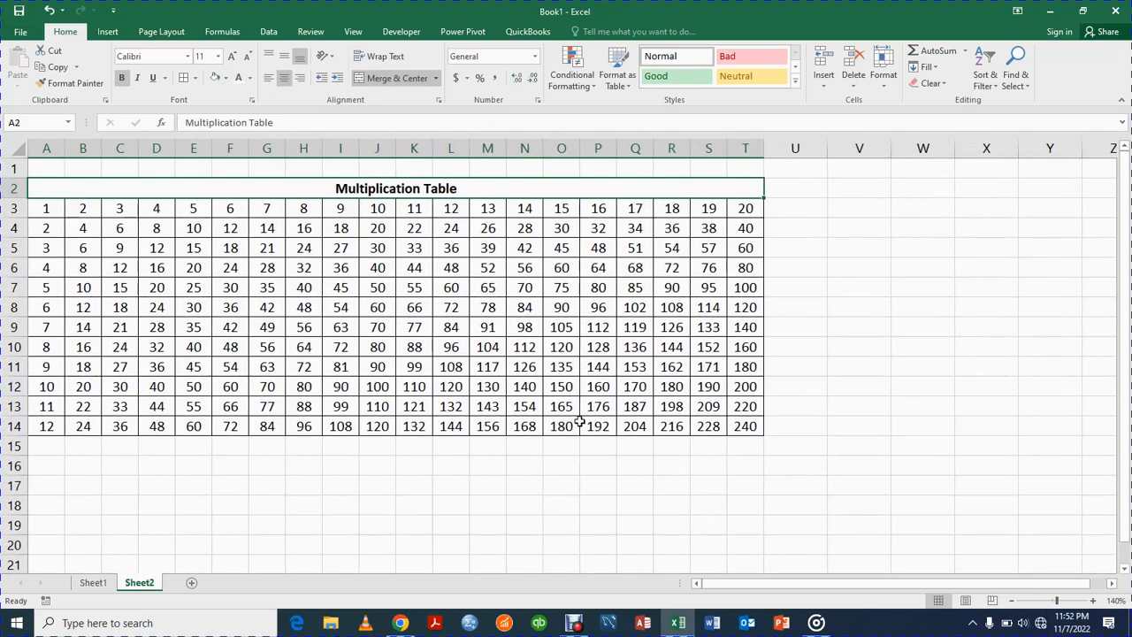
pyautogui.click(225, 79)
pyautogui.click(226, 112)
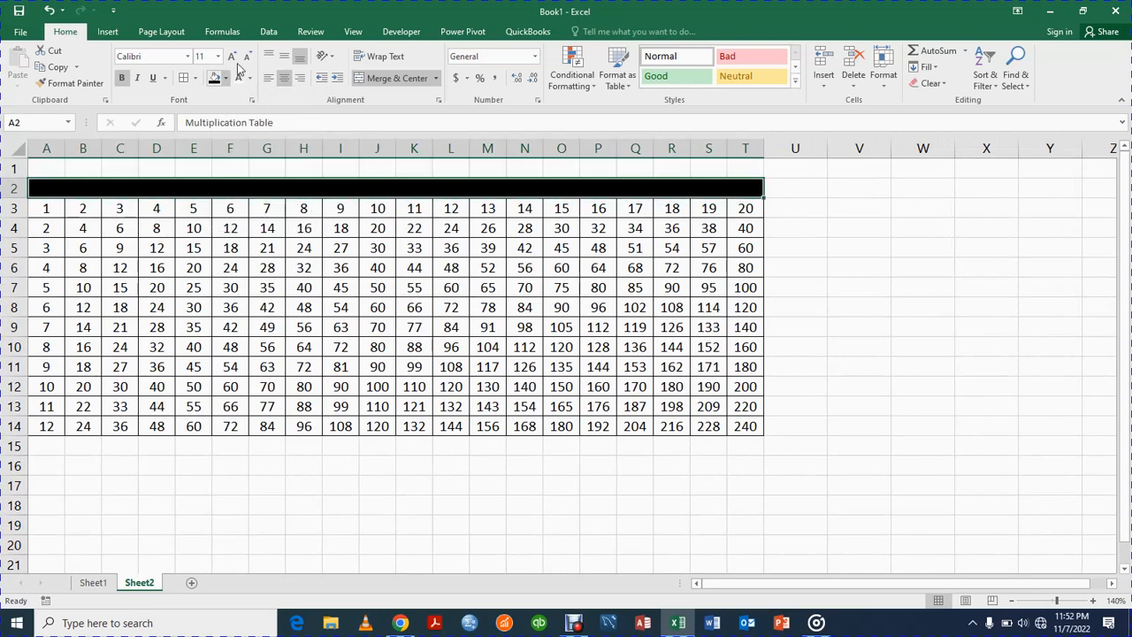
pyautogui.click(240, 79)
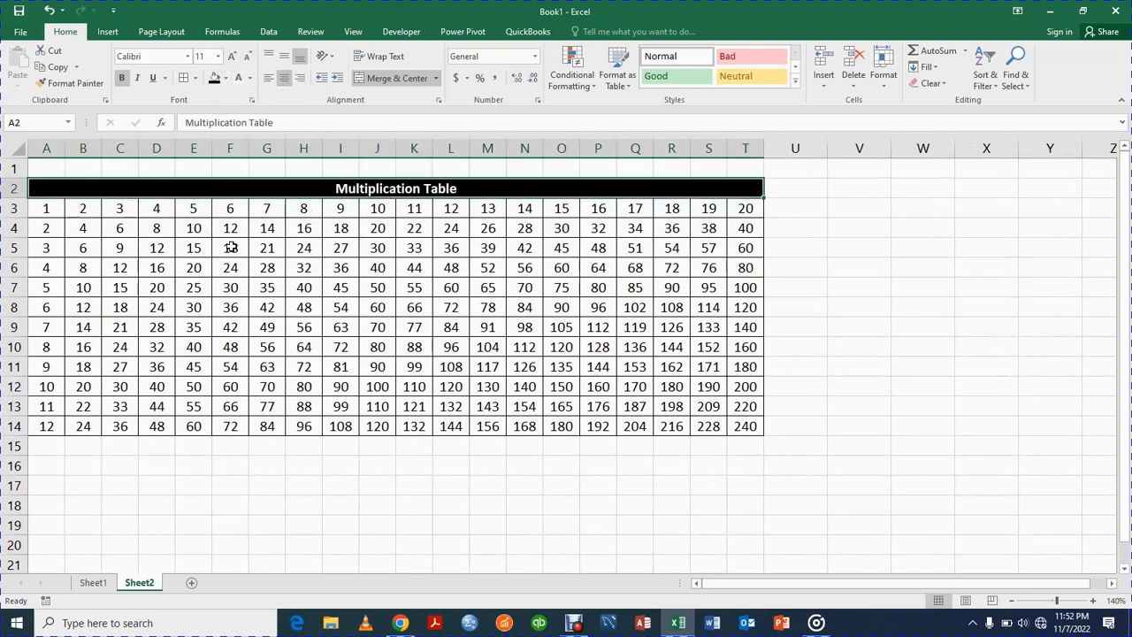
pyautogui.click(816, 355)
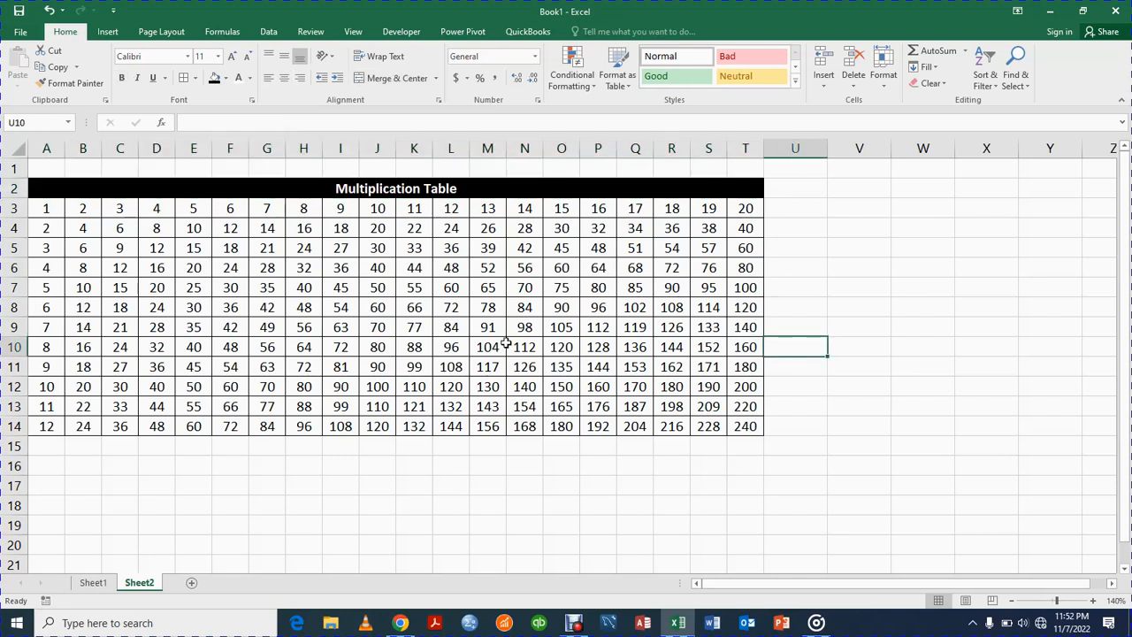
# Step: Enter 1 in A16 and 2 in B16, and extend the series across row 16 to 20 in column T
pyautogui.click(39, 468)
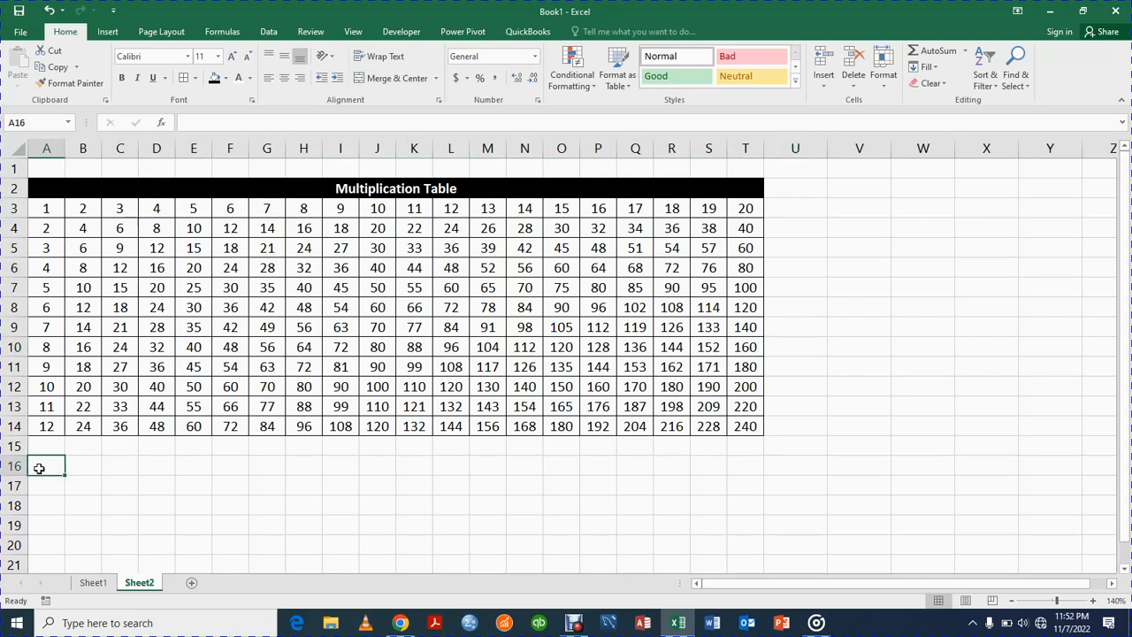
pyautogui.write('12')
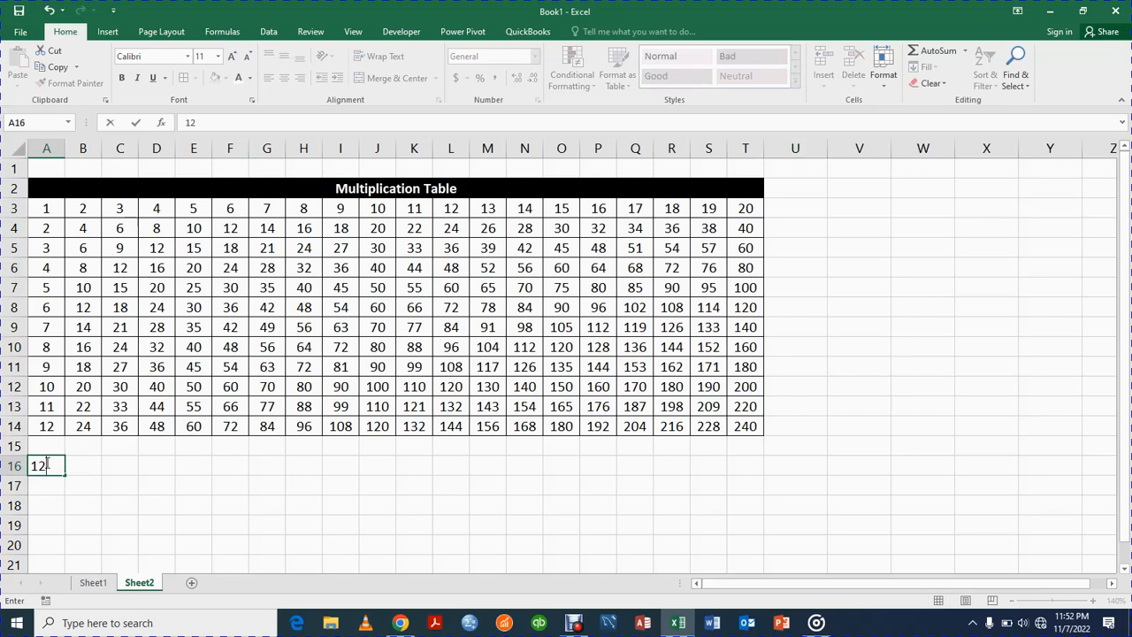
pyautogui.press('BackSpace')
pyautogui.press('Tab')
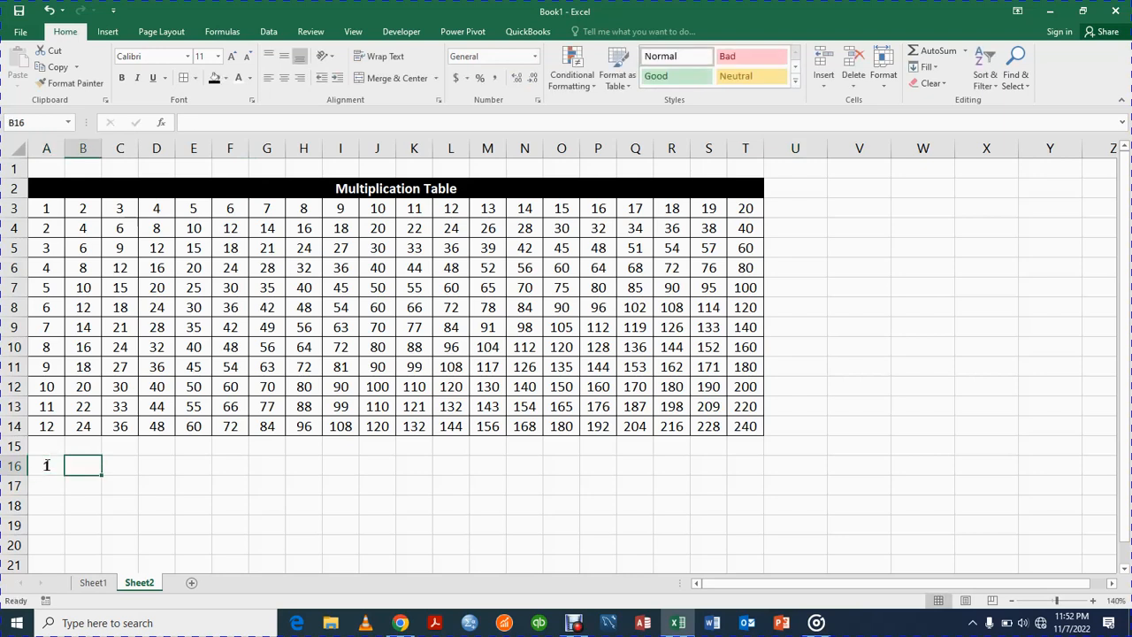
pyautogui.write('2')
pyautogui.press('Tab')
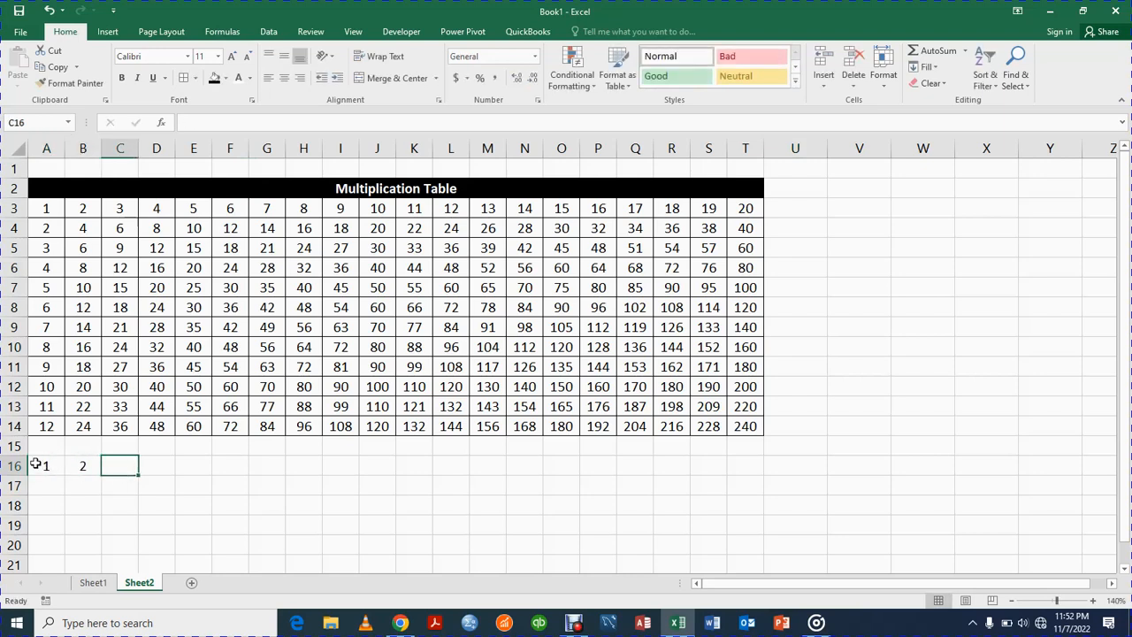
pyautogui.click(35, 466)
pyautogui.moveTo(36, 464); pyautogui.dragTo(328, 606)
pyautogui.click(91, 499)
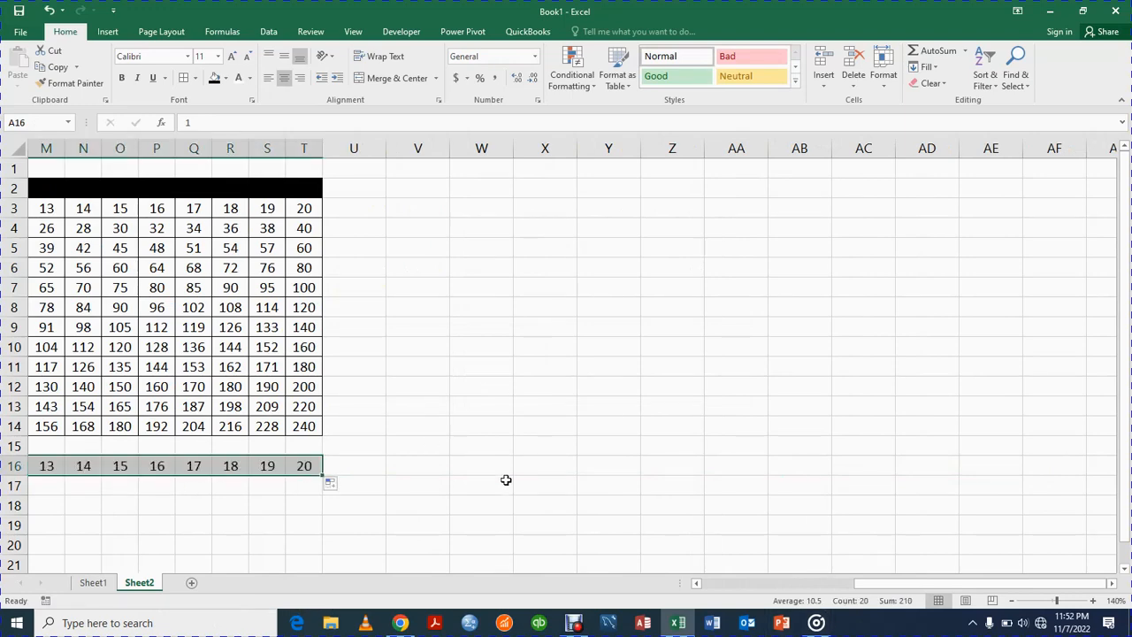
# Step: Undo the series extension across row 16 and delete the starting numbers from A16:B16
pyautogui.hotkey('ctrl', 'z')
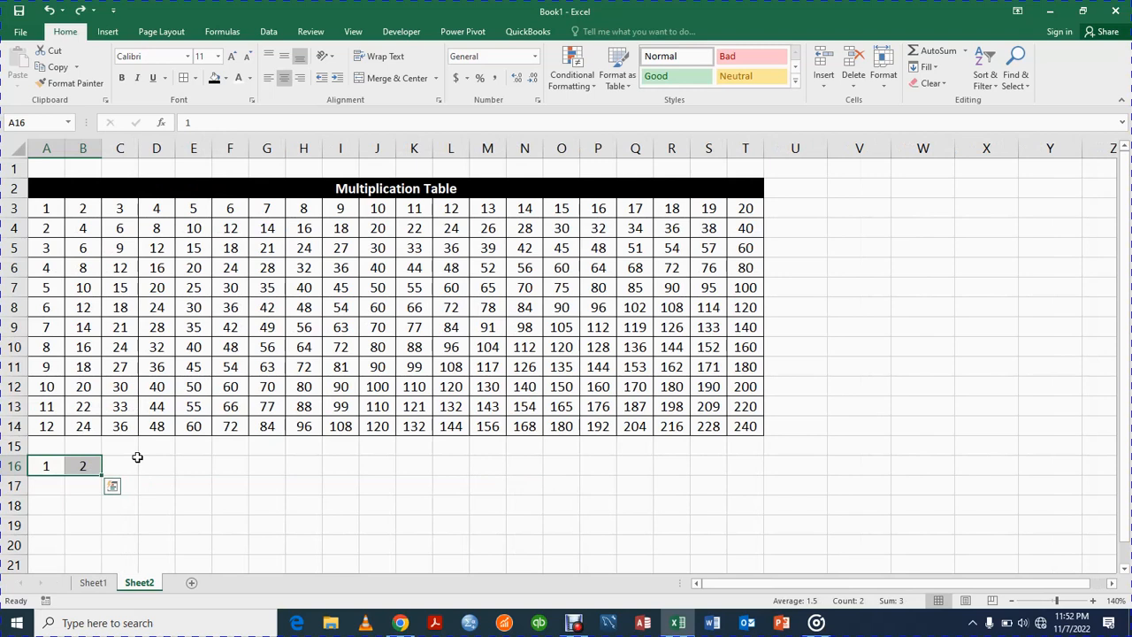
pyautogui.press('Delete')
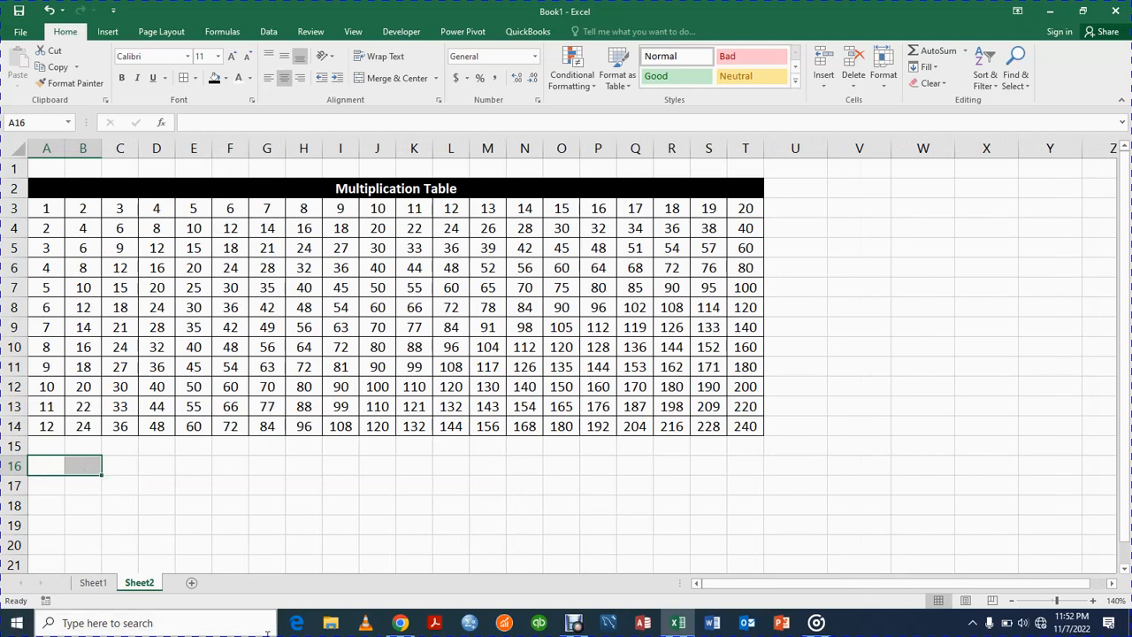
pyautogui.click(364, 541)
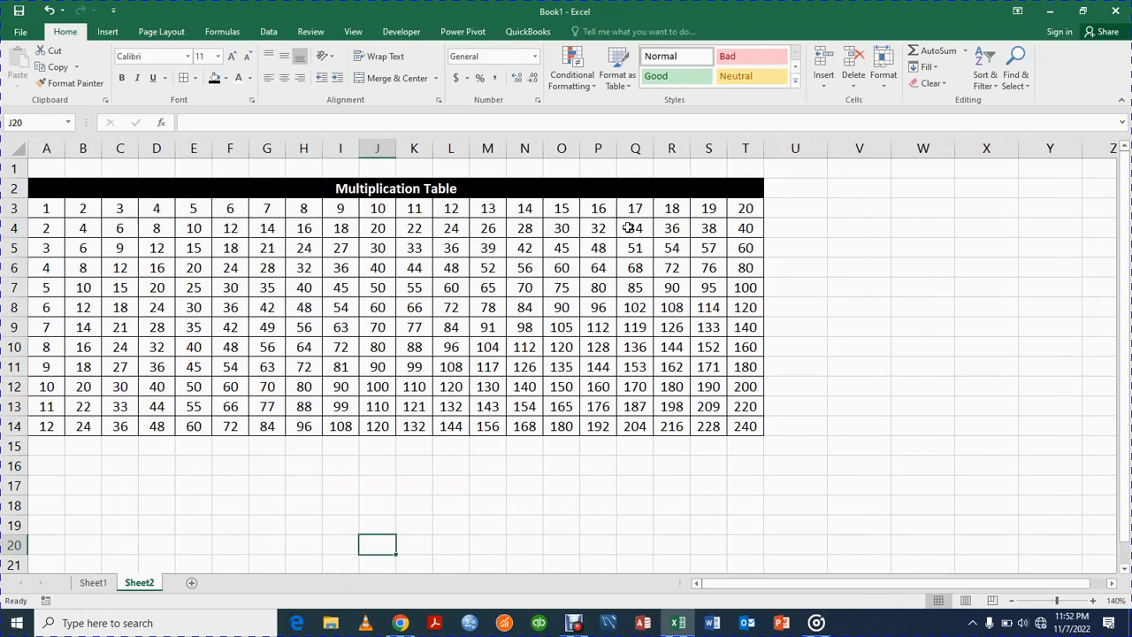
# Step: View the example multiplication table and the Subscribe picture on Sheet1, and return to Sheet2
pyautogui.click(92, 583)
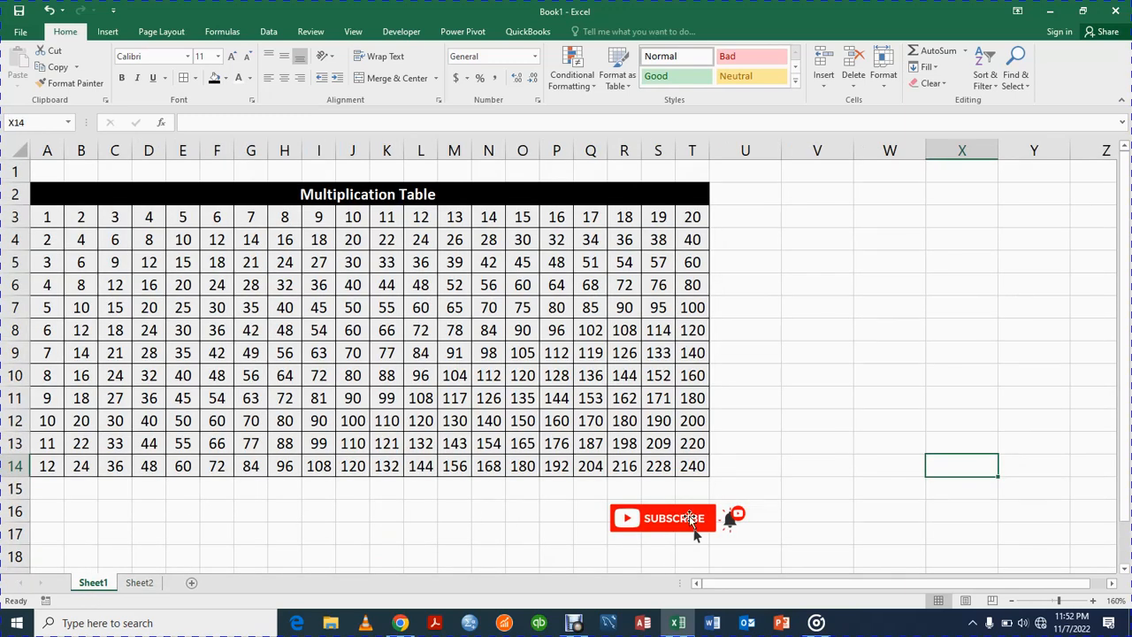
pyautogui.click(679, 524)
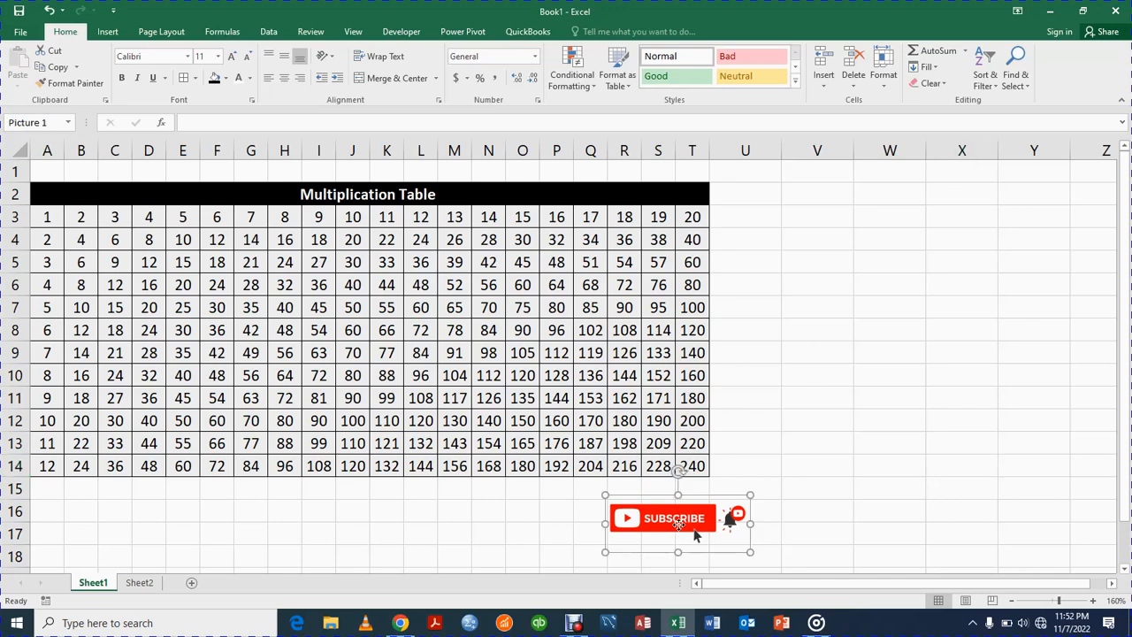
pyautogui.click(133, 586)
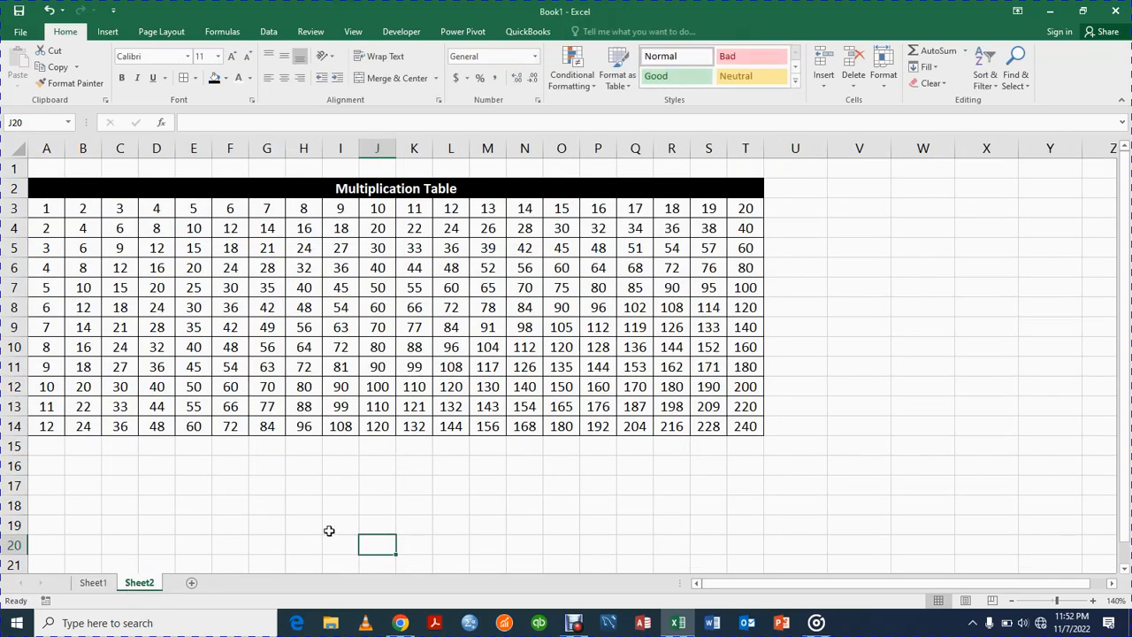